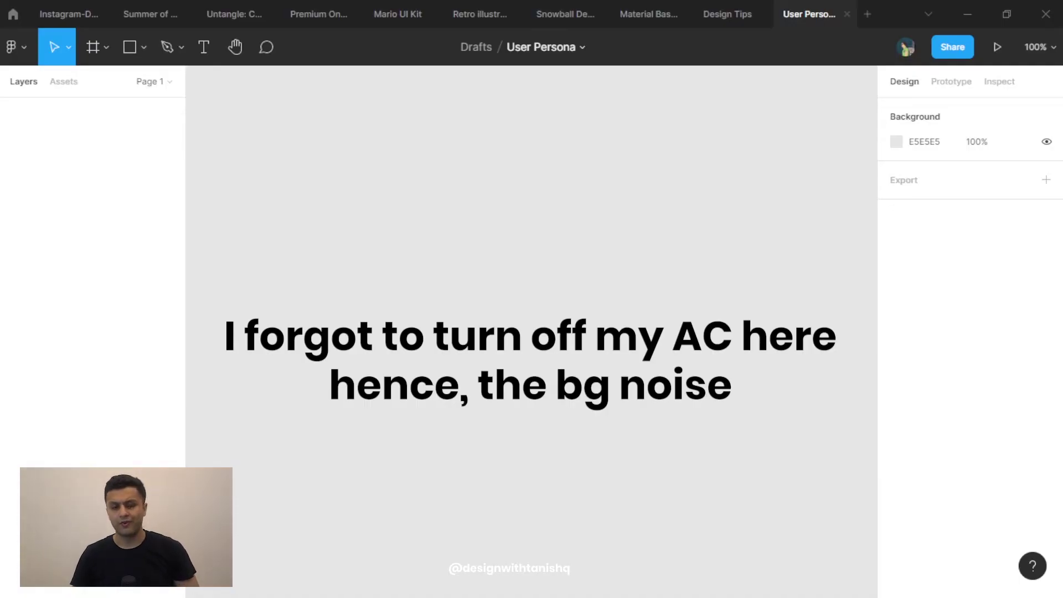
# Draw a landscape frame of about 710 × 433 on the empty canvas.
pyautogui.press('f')
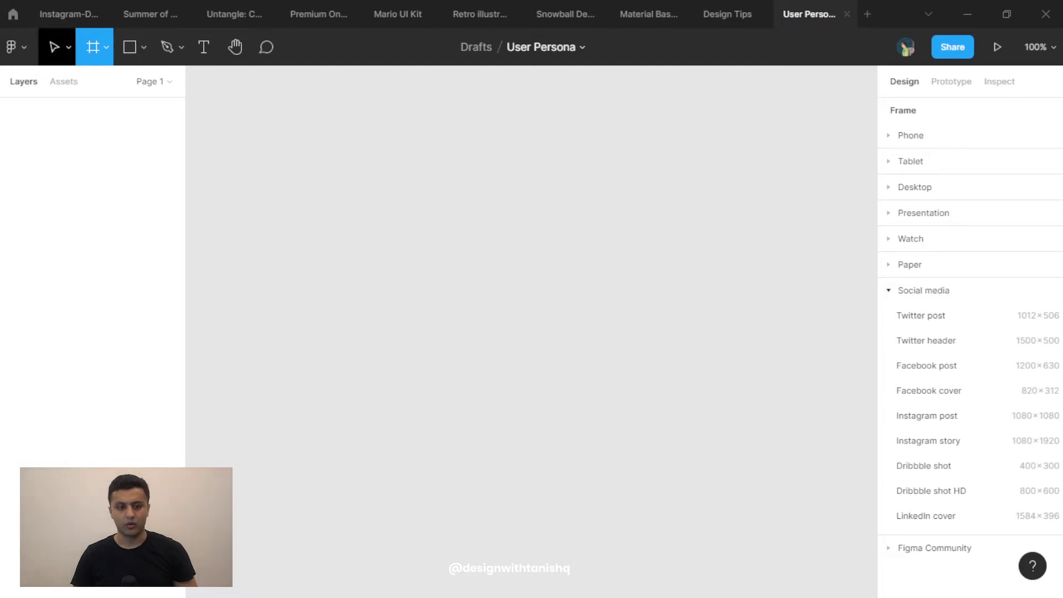
pyautogui.click(106, 48)
pyautogui.click(92, 84)
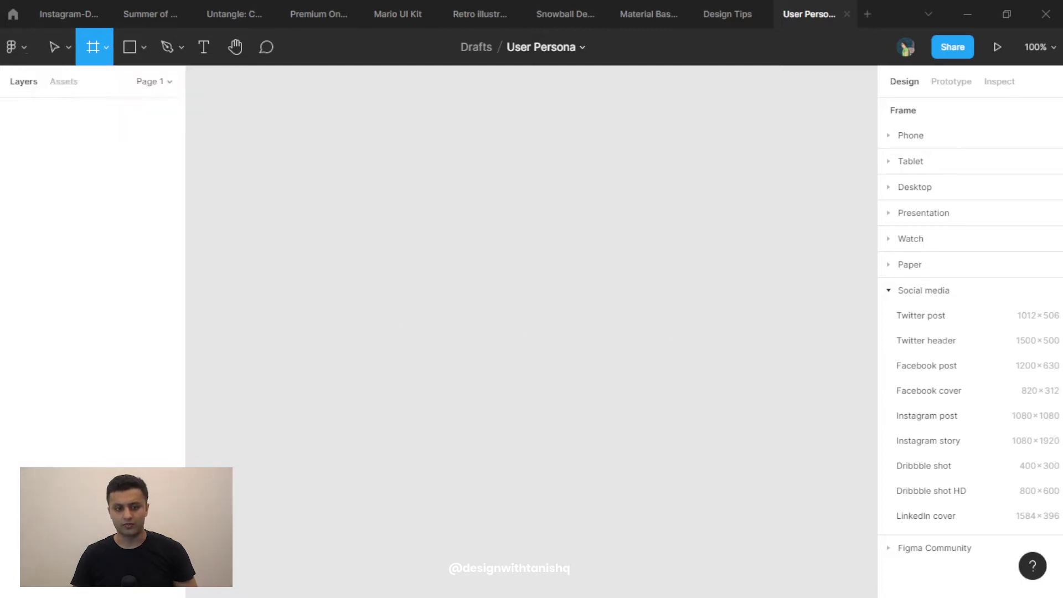
pyautogui.moveTo(241, 163); pyautogui.dragTo(797, 502)
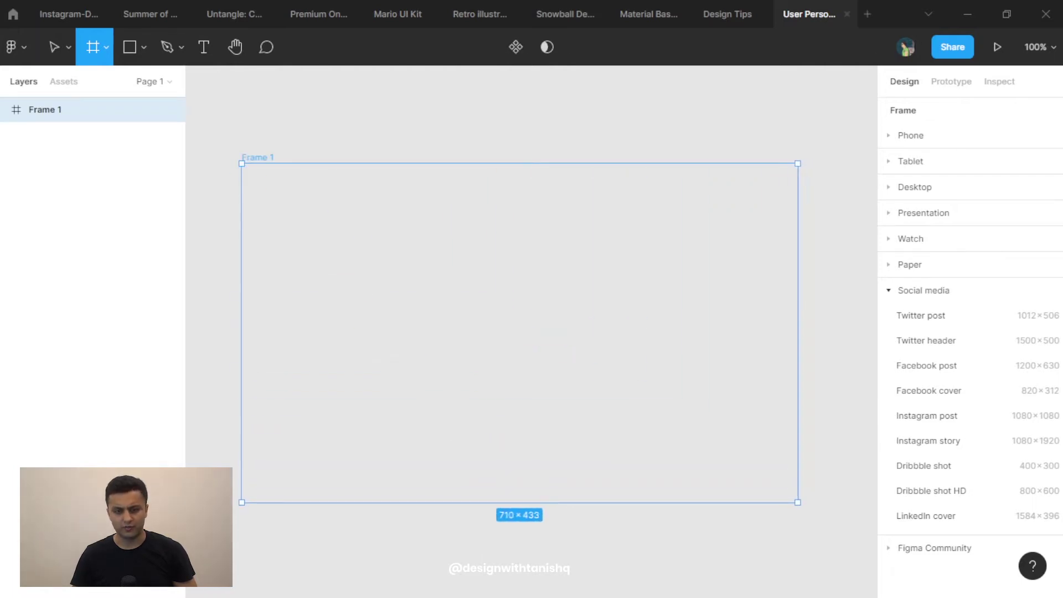
pyautogui.moveTo(798, 502); pyautogui.dragTo(797, 502)
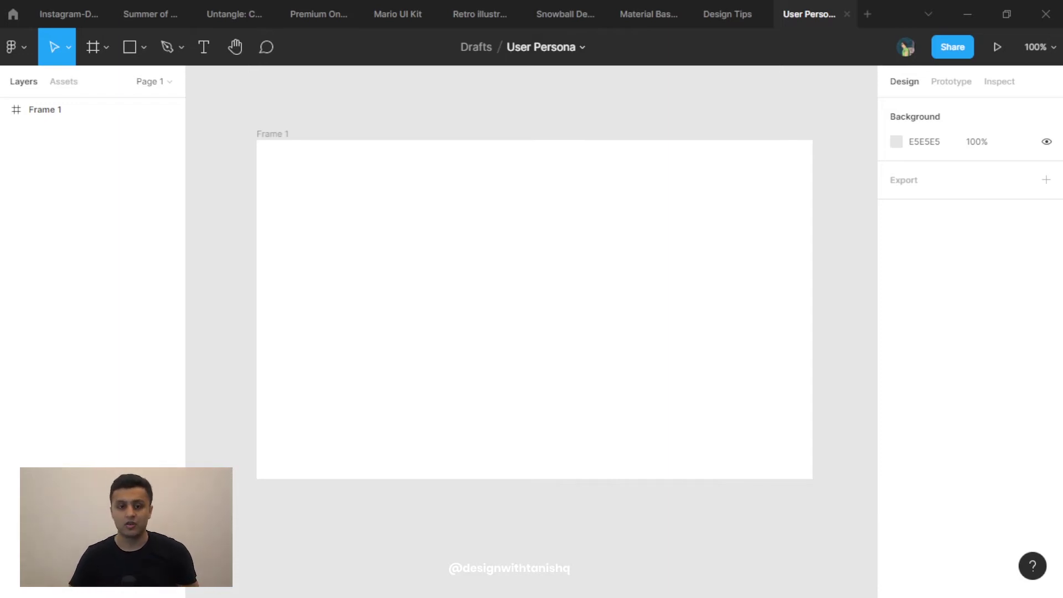
# Draw a circle of about 101 × 101 near the frame's upper-left corner.
pyautogui.scroll(1, 445, 188)
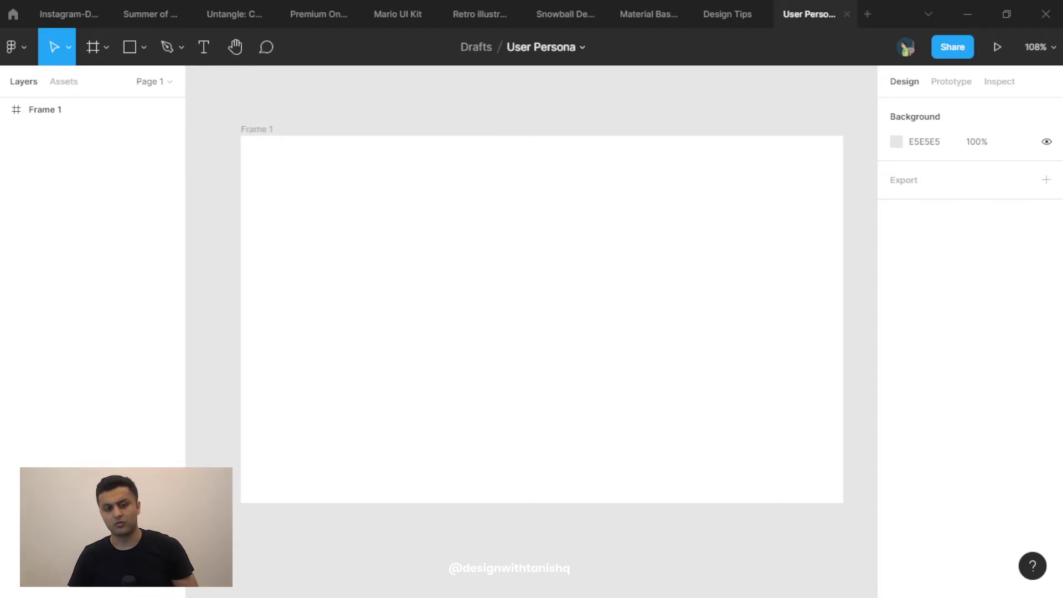
pyautogui.press('r')
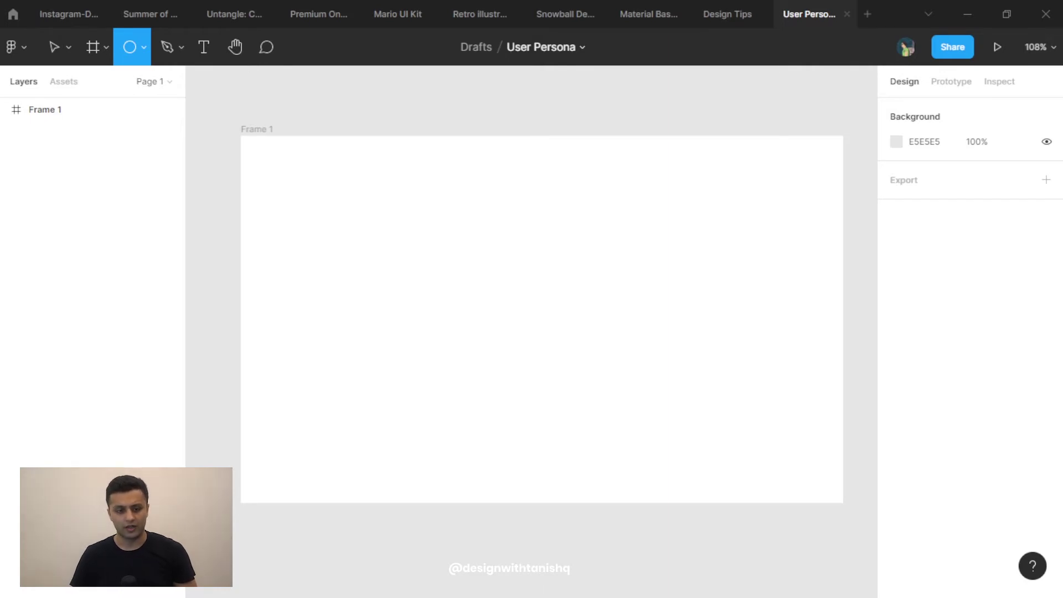
pyautogui.moveTo(279, 182); pyautogui.dragTo(365, 269)
pyautogui.press('Escape')
pyautogui.click(322, 226)
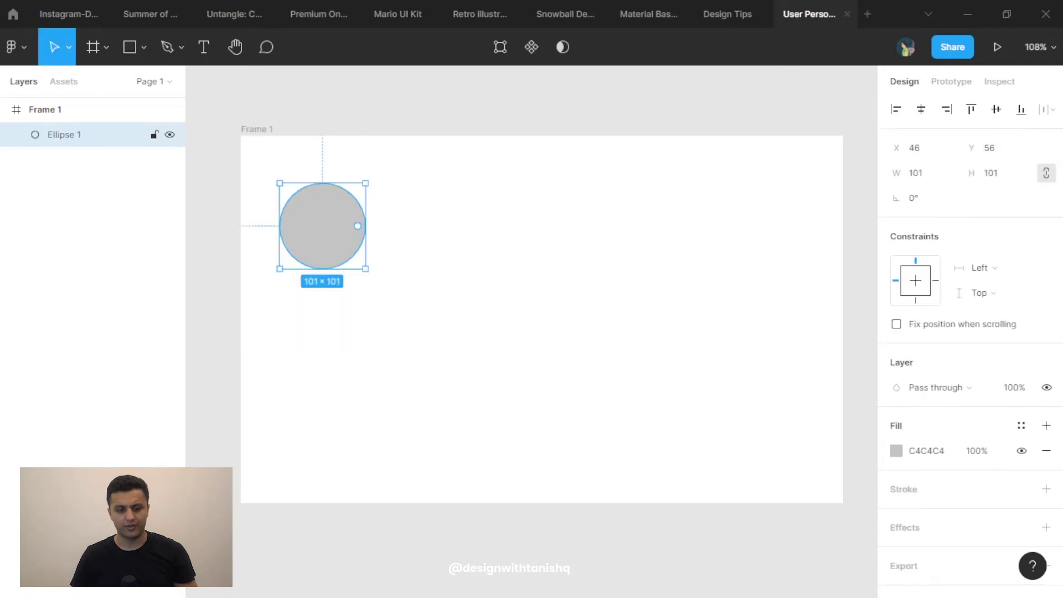
# Fill the circle with a portrait photo of a young man using the Unsplash plugin.
pyautogui.rightClick(318, 226)
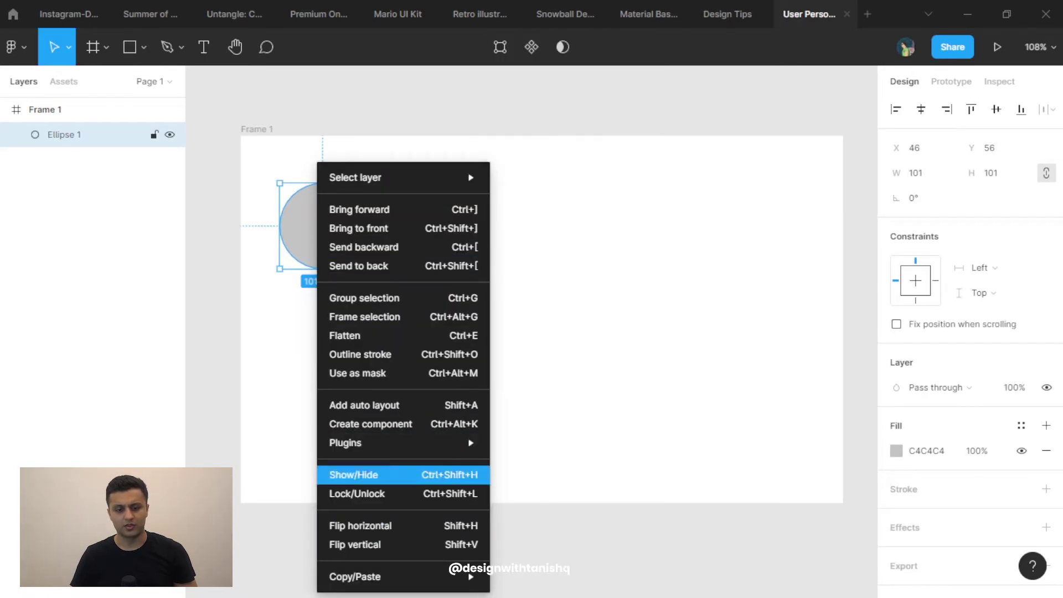
pyautogui.moveTo(365, 442)
pyautogui.moveTo(554, 575)
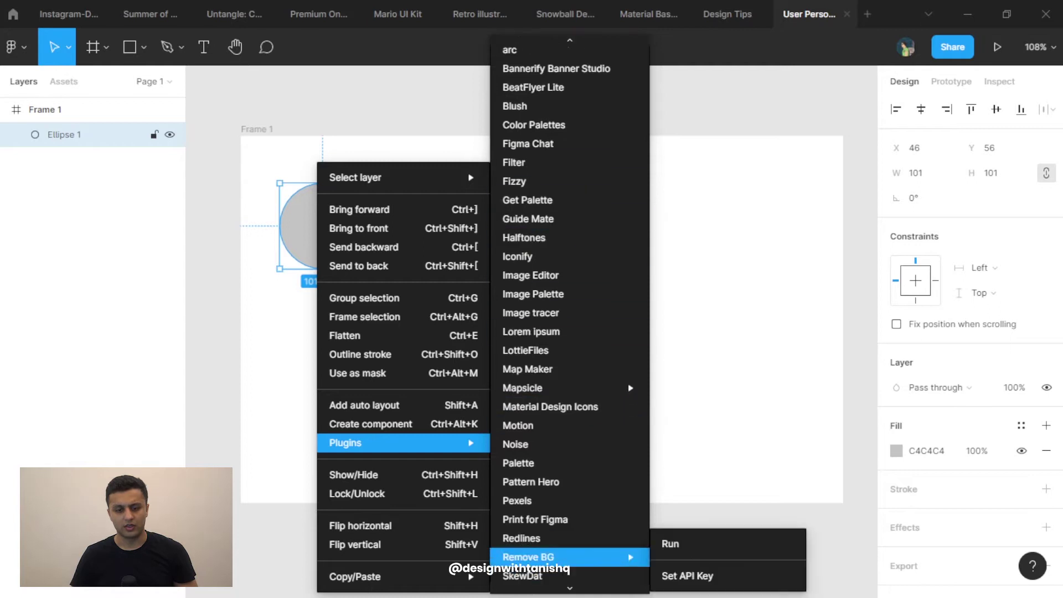
pyautogui.scroll(-5, 525, 557)
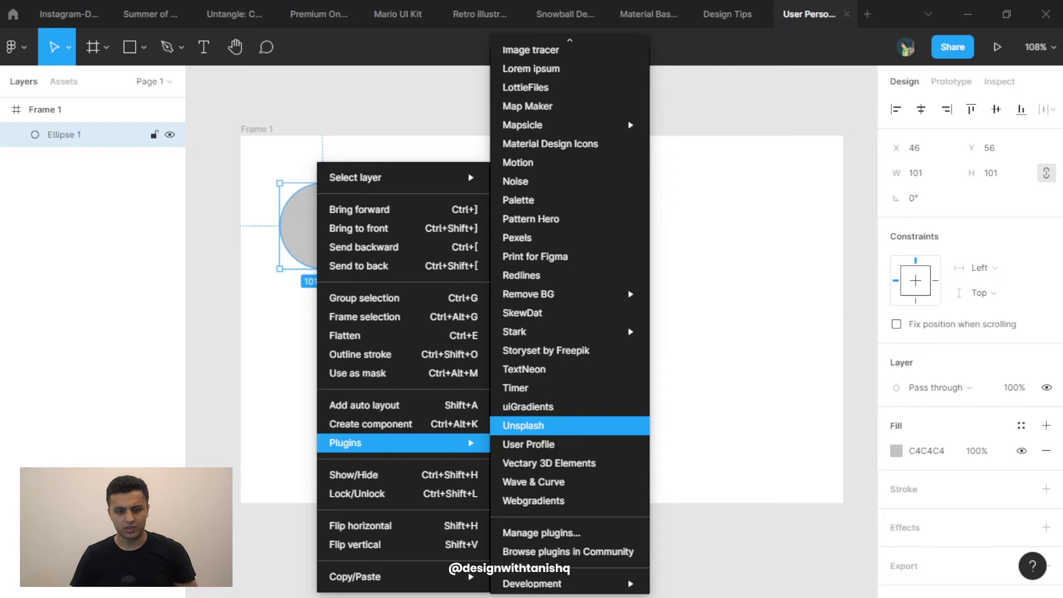
pyautogui.click(522, 425)
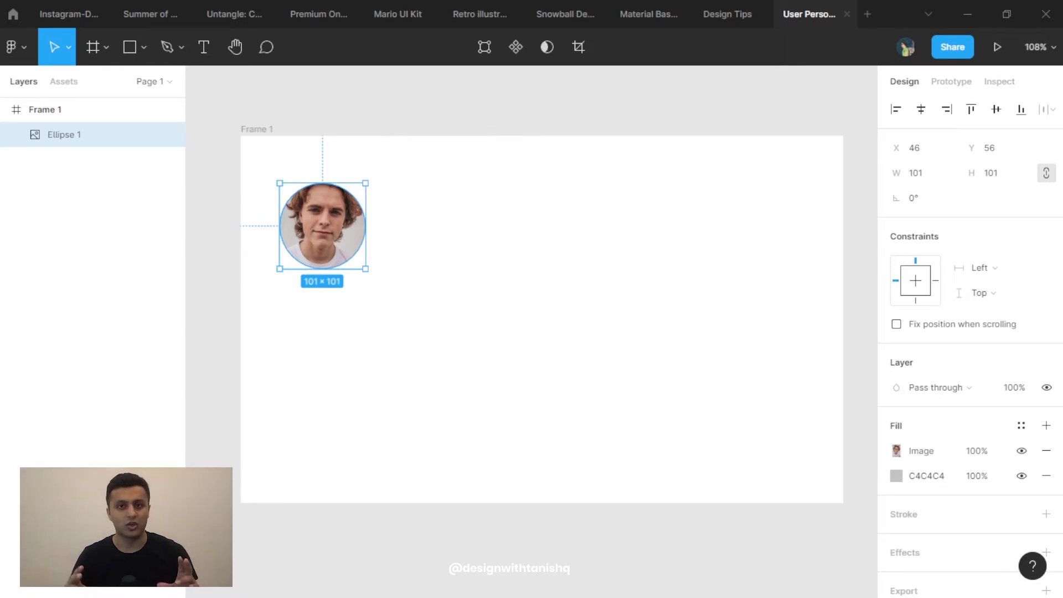
pyautogui.press('Escape')
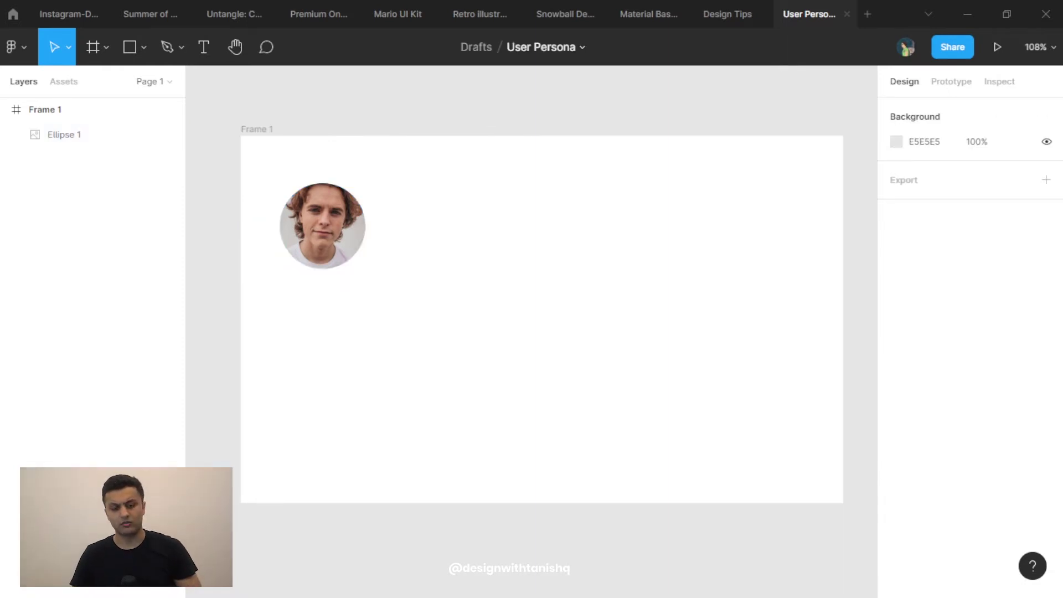
# Add a text layer with the persona's full name above the portrait.
pyautogui.press('t')
pyautogui.click(302, 161)
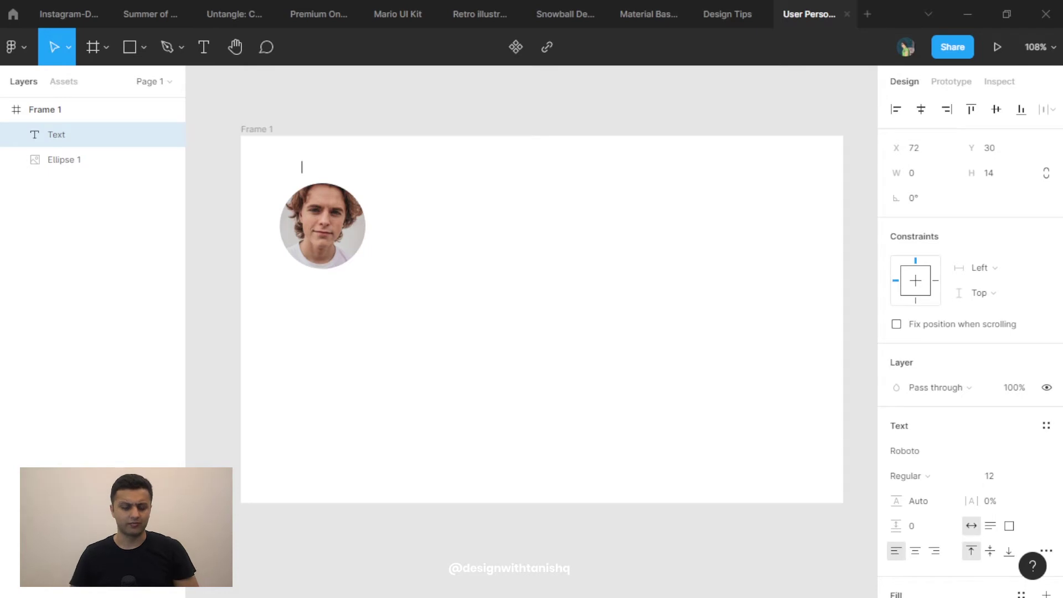
pyautogui.write('Johh')
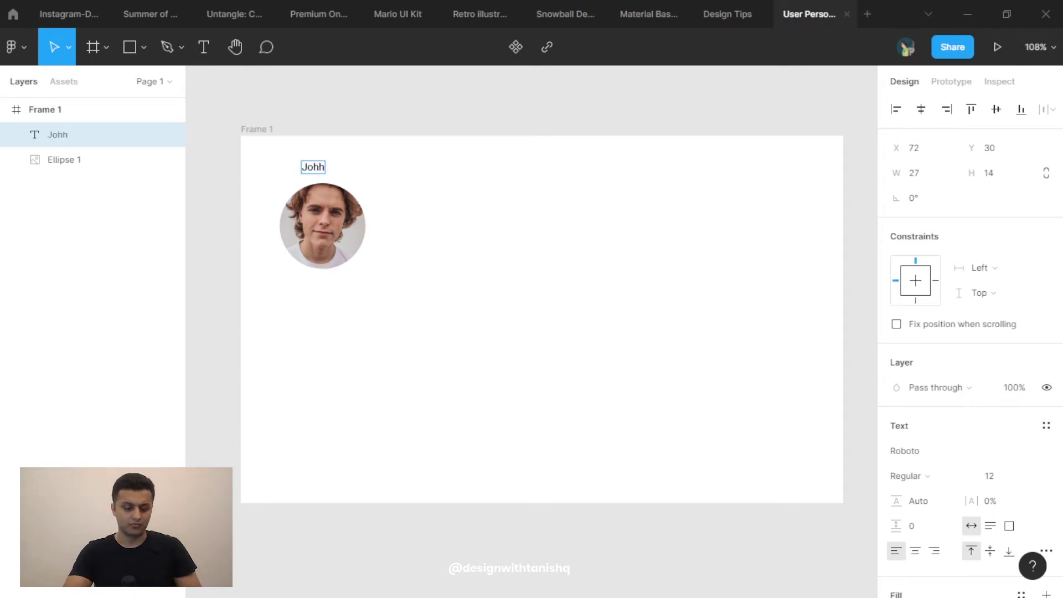
pyautogui.write('=nny')
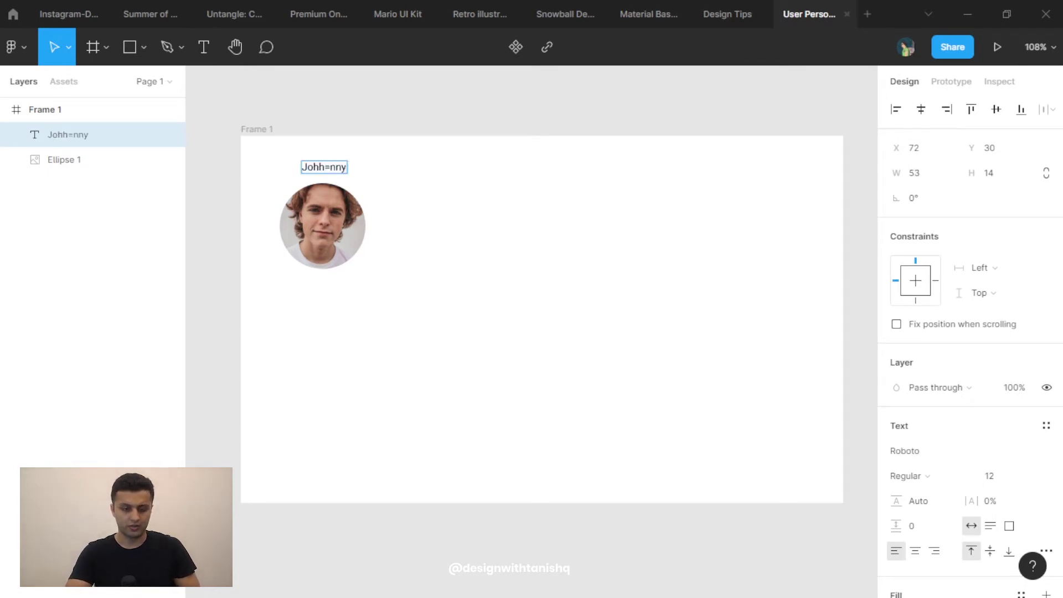
pyautogui.press('BackSpace')
pyautogui.press('BackSpace')
pyautogui.press('BackSpace')
pyautogui.press('BackSpace')
pyautogui.press('BackSpace')
pyautogui.write('nny McLo')
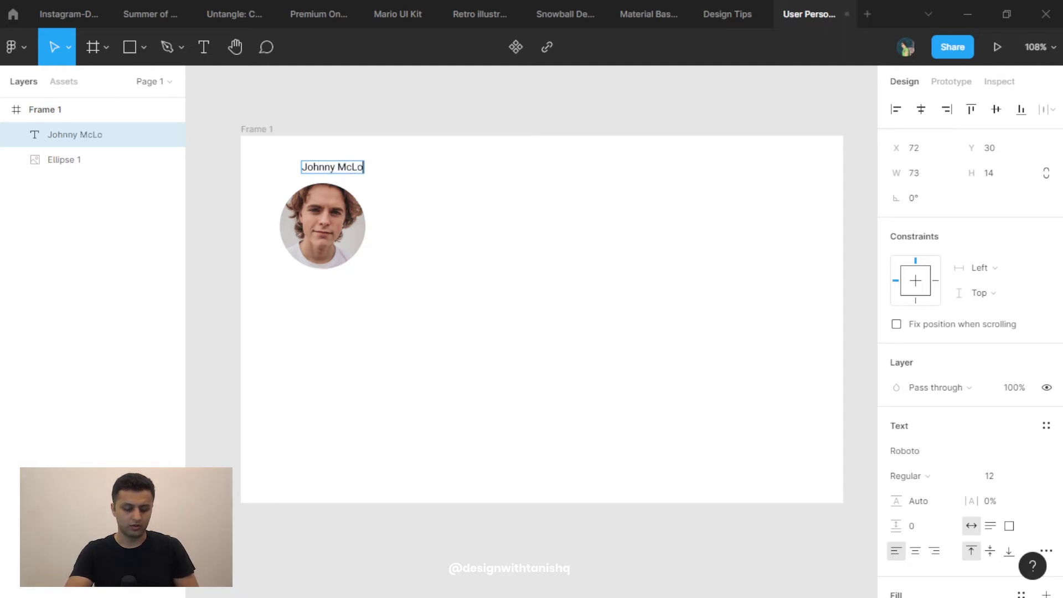
pyautogui.write('nne')
pyautogui.press('BackSpace')
pyautogui.press('BackSpace')
pyautogui.write('ny')
pyautogui.press('Escape')
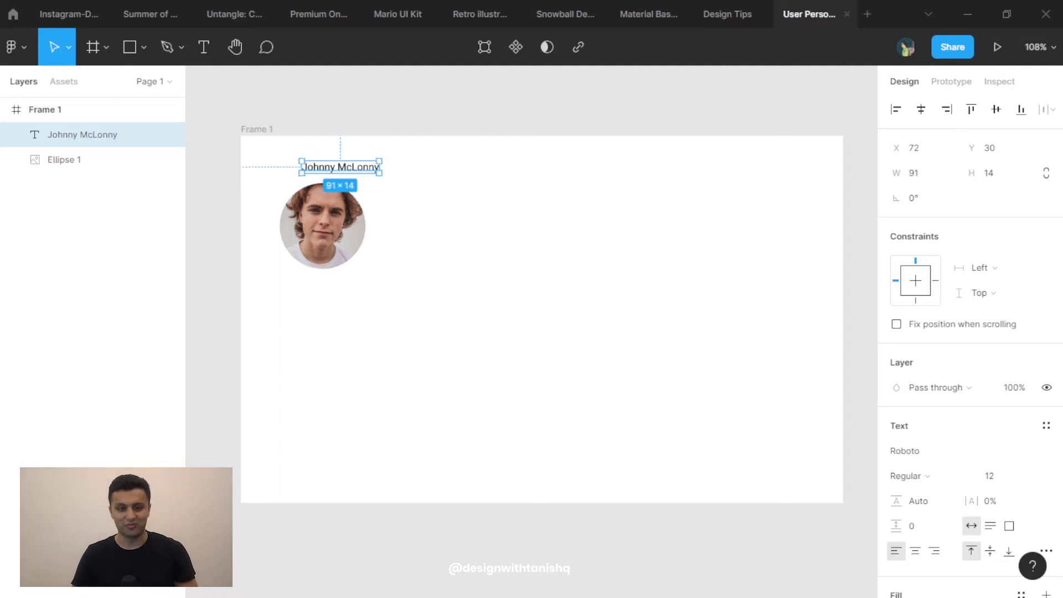
# Center the name over the portrait and set its font to Work Sans Bold.
pyautogui.moveTo(340, 166); pyautogui.dragTo(322, 165)
pyautogui.click(904, 450)
pyautogui.write('Work Sans')
pyautogui.press('Return')
pyautogui.click(905, 476)
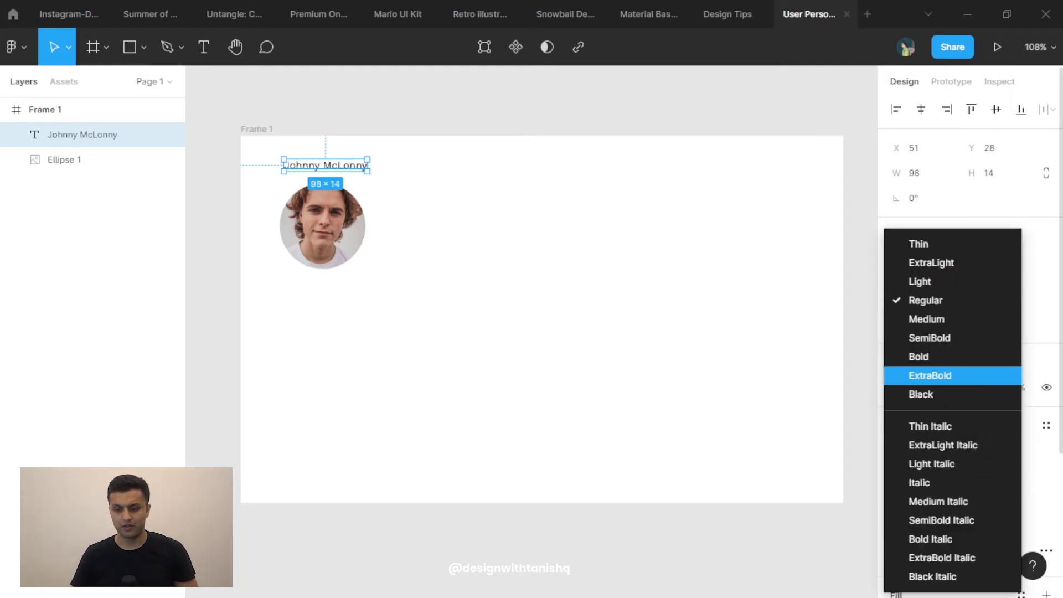
pyautogui.click(919, 355)
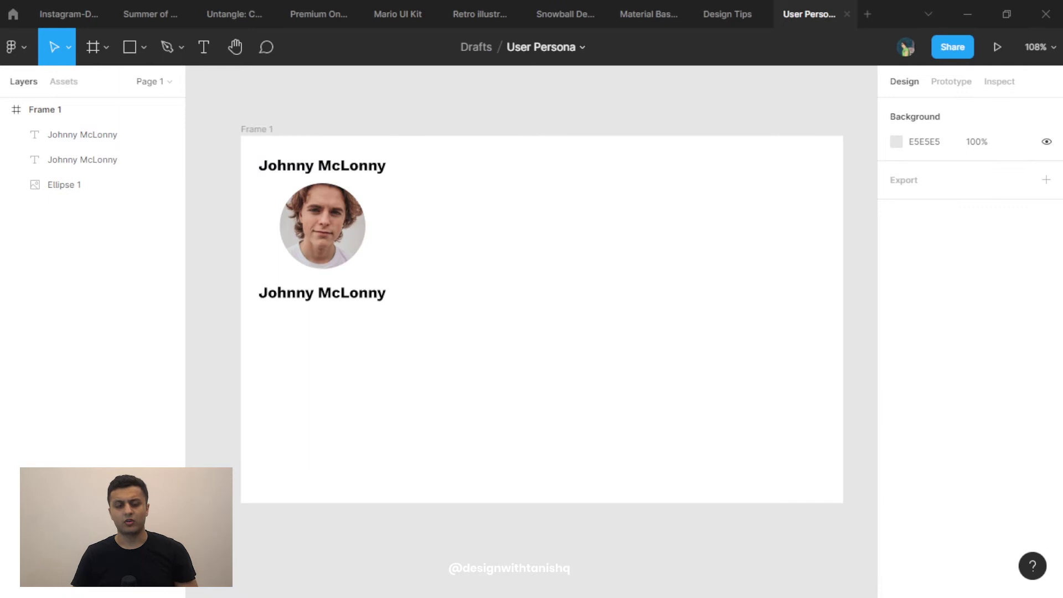
# Replace the text of the duplicated name below the portrait with "Age".
pyautogui.doubleClick(321, 292)
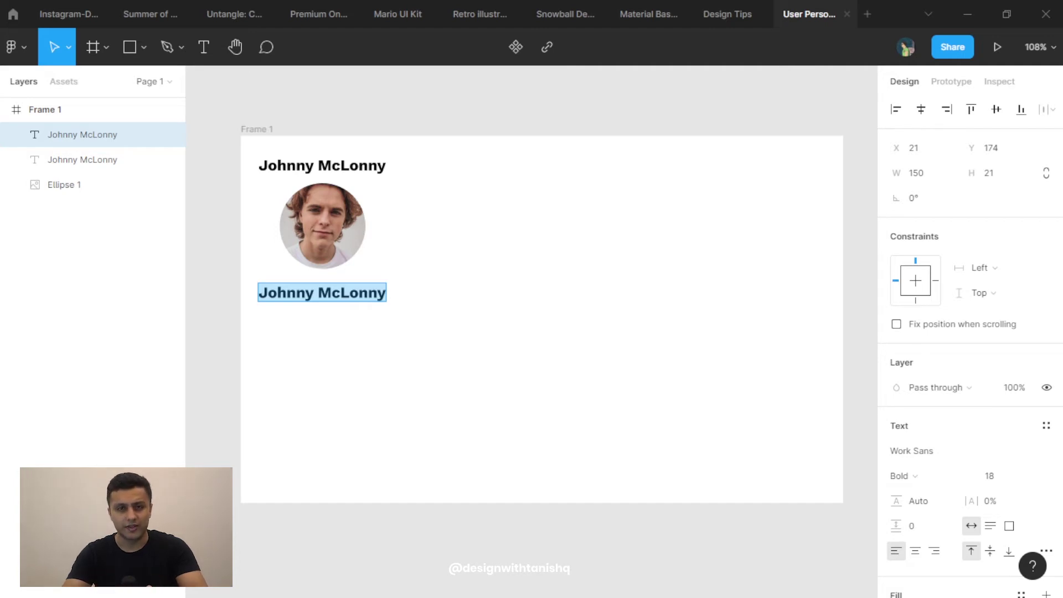
pyautogui.write('Agge')
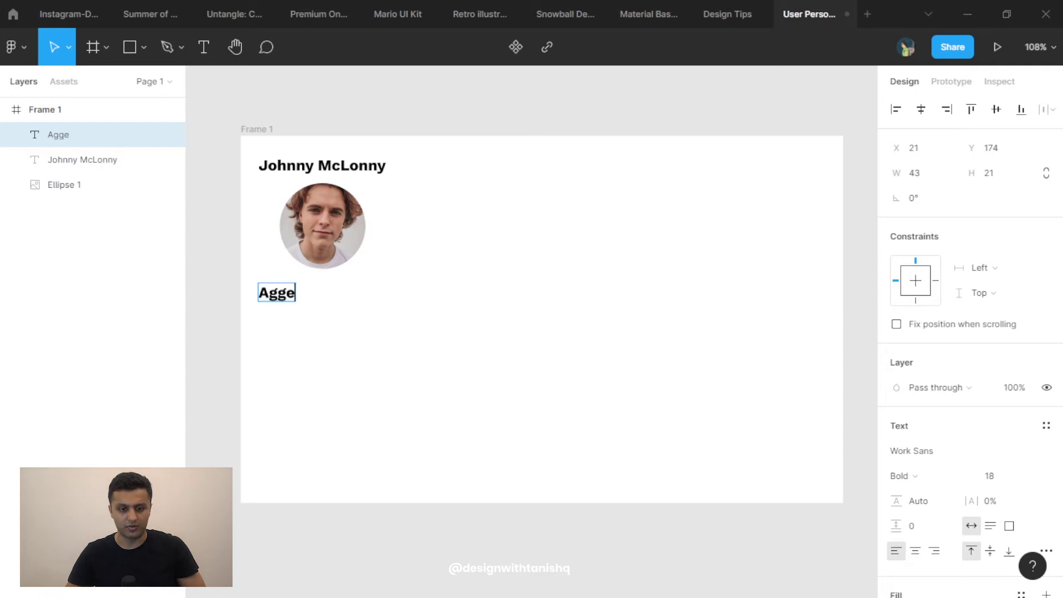
pyautogui.press('BackSpace')
pyautogui.press('BackSpace')
pyautogui.write('e')
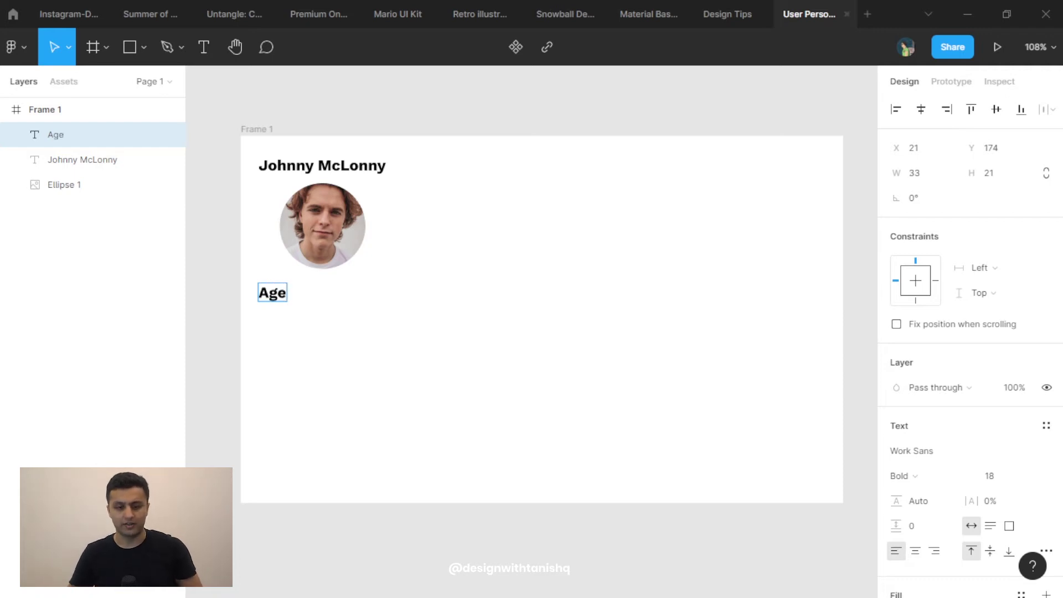
pyautogui.press('Escape')
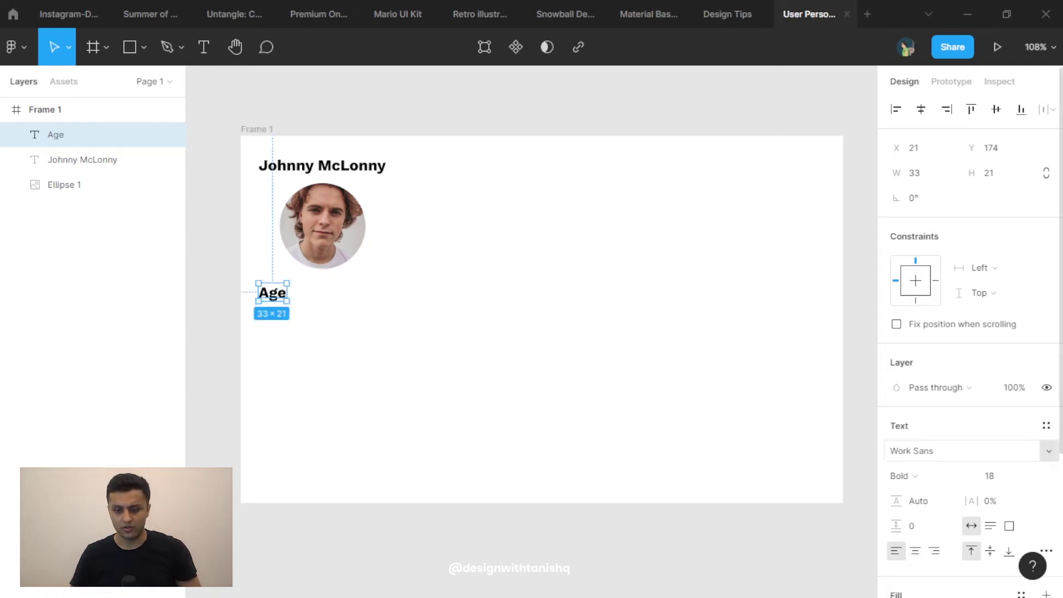
pyautogui.click(903, 476)
pyautogui.click(907, 451)
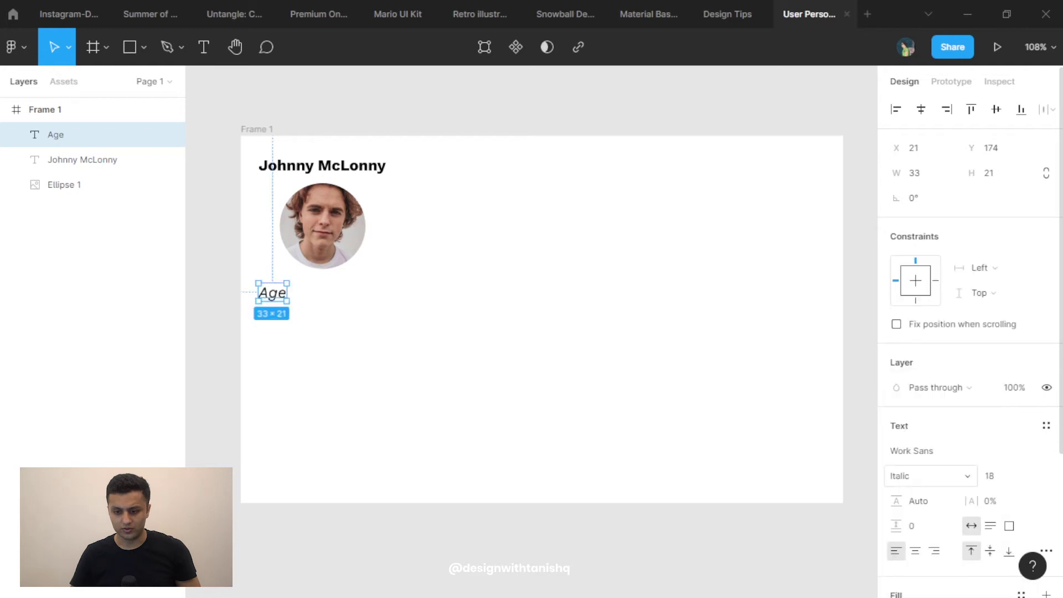
pyautogui.hotkey('ctrl', 'z')
# Set the "Age" label to size 14 and SemiBold, and center it under the portrait.
pyautogui.click(1026, 475)
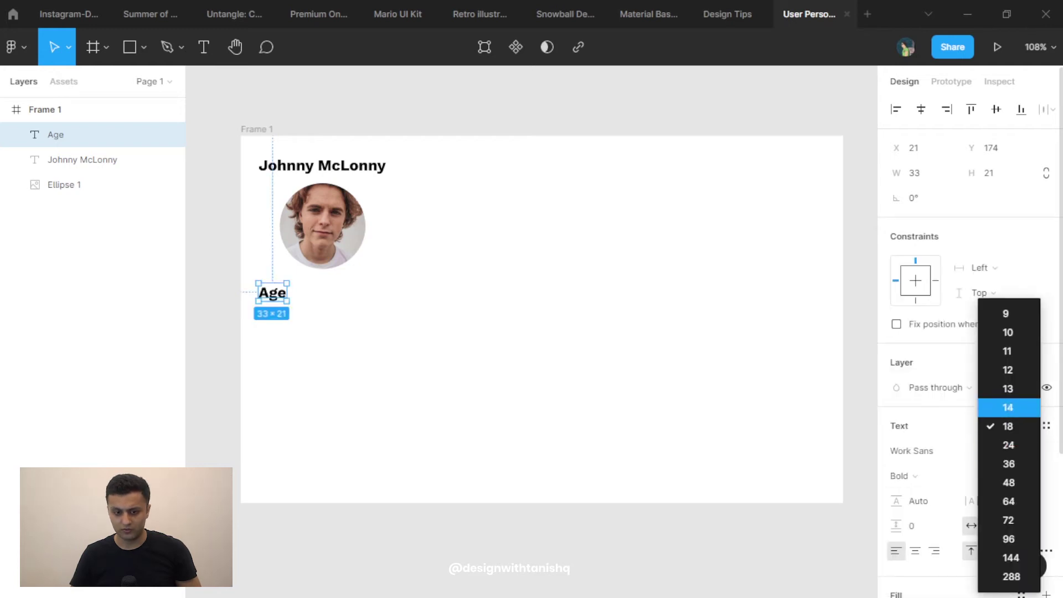
pyautogui.click(1007, 407)
pyautogui.moveTo(269, 290); pyautogui.dragTo(322, 300)
pyautogui.click(901, 476)
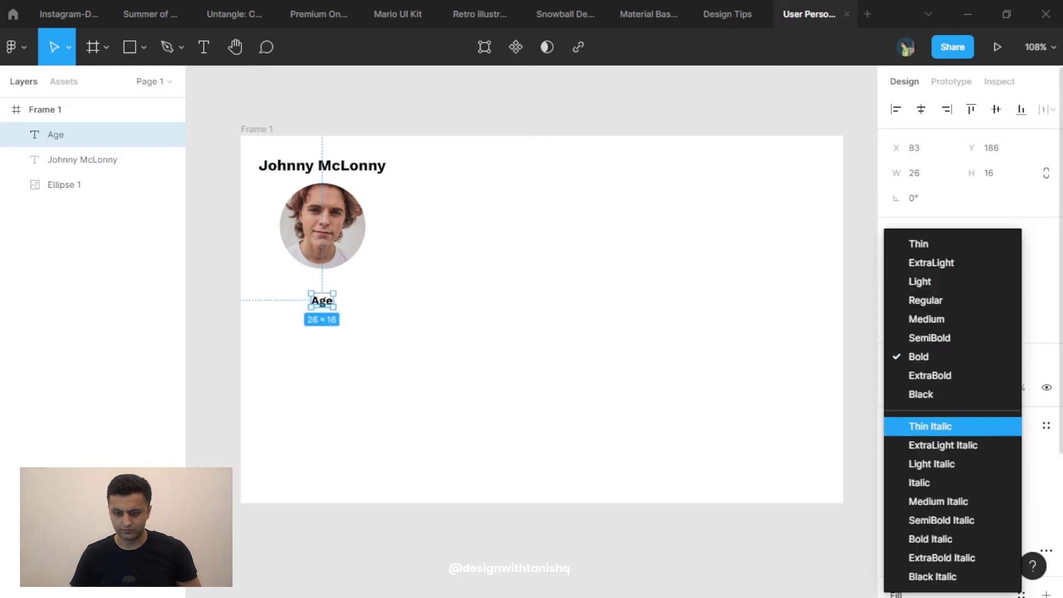
pyautogui.click(928, 338)
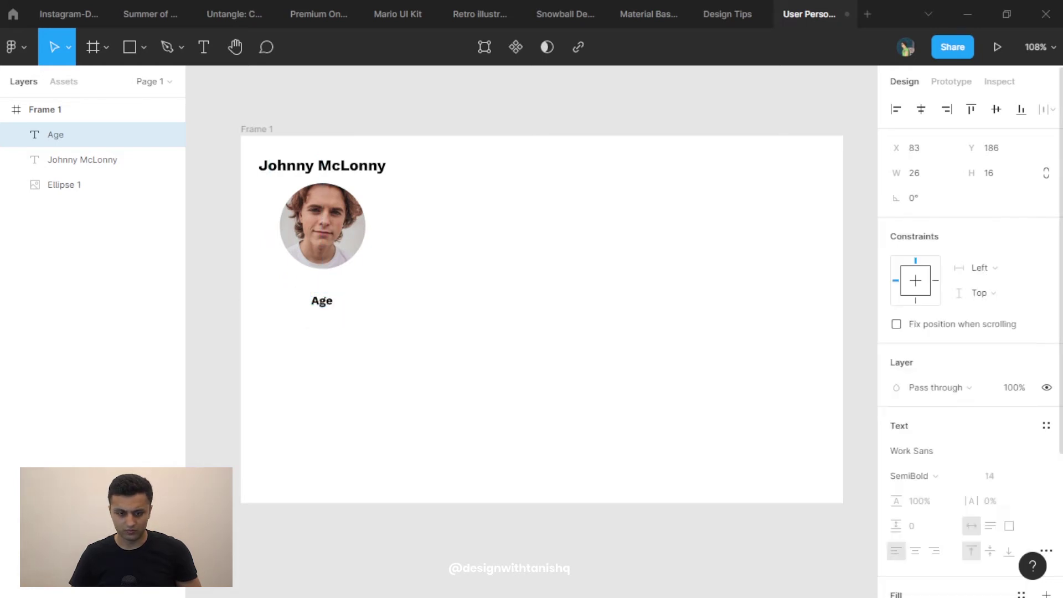
pyautogui.press('Escape')
# Extend the age label to read "Age : 21" and recenter it beneath the portrait.
pyautogui.scroll(1, 289, 325)
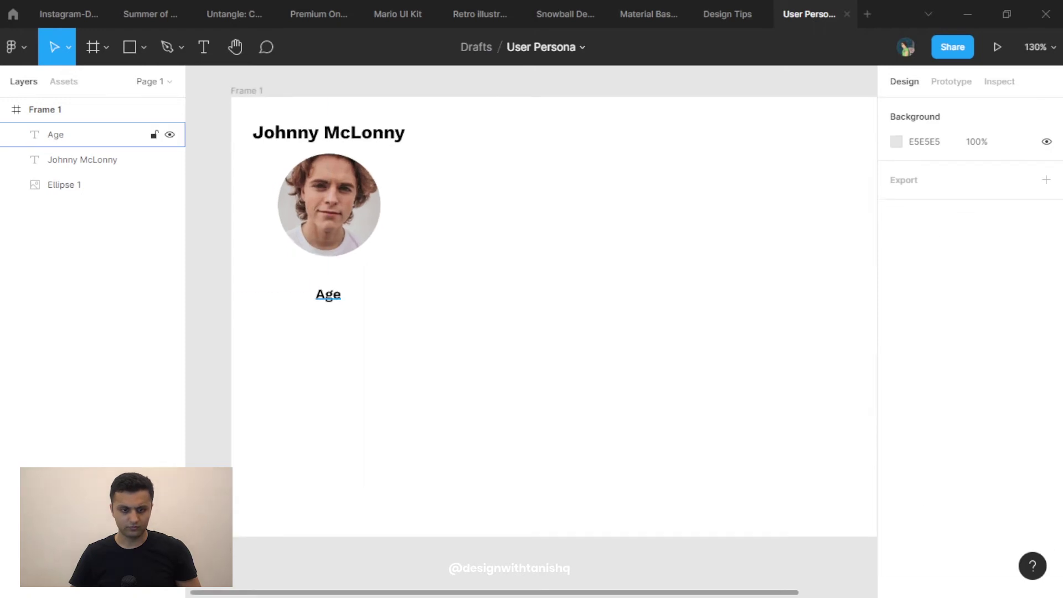
pyautogui.click(328, 294)
pyautogui.press('Return')
pyautogui.press('Right')
pyautogui.write(':')
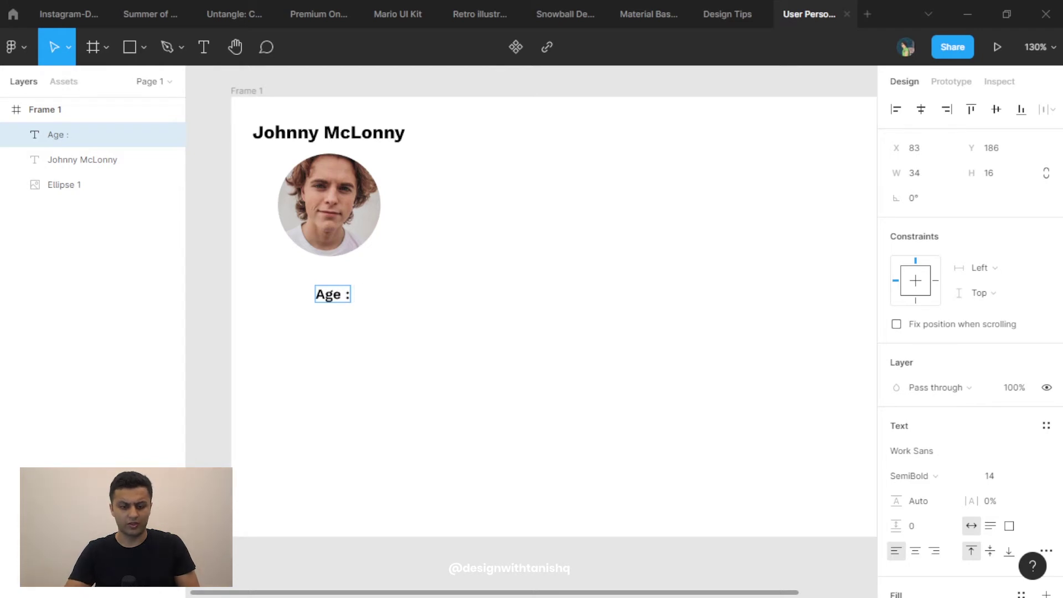
pyautogui.write(' 21')
pyautogui.press('Escape')
pyautogui.moveTo(342, 293); pyautogui.dragTo(329, 294)
pyautogui.press('Escape')
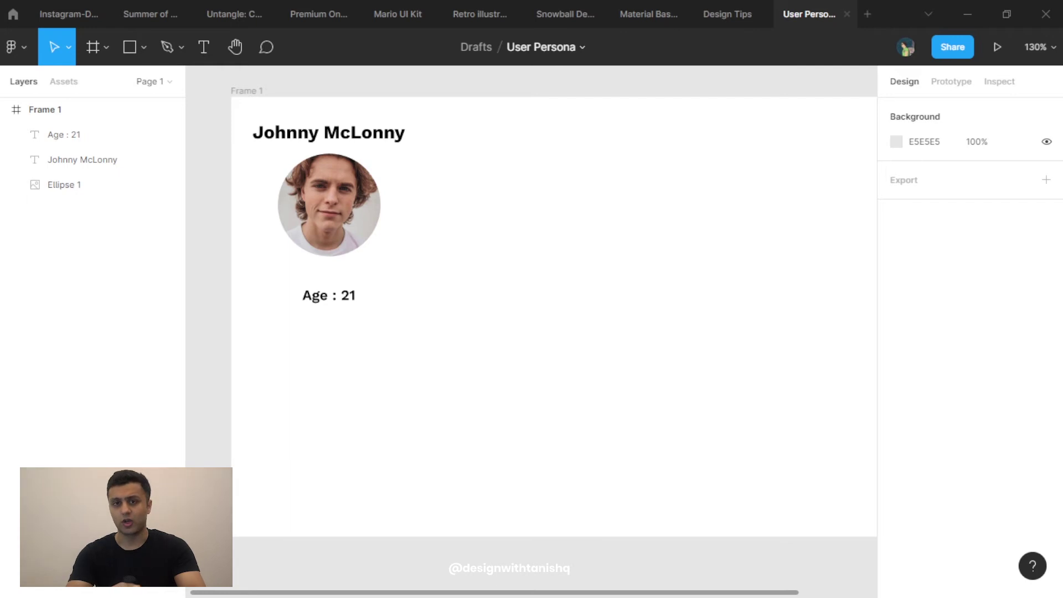
# Add text lines for Education, Occupation, Location and Technical Ability below the age line.
pyautogui.hotkey('ctrl', 'v')
pyautogui.write('Educat')
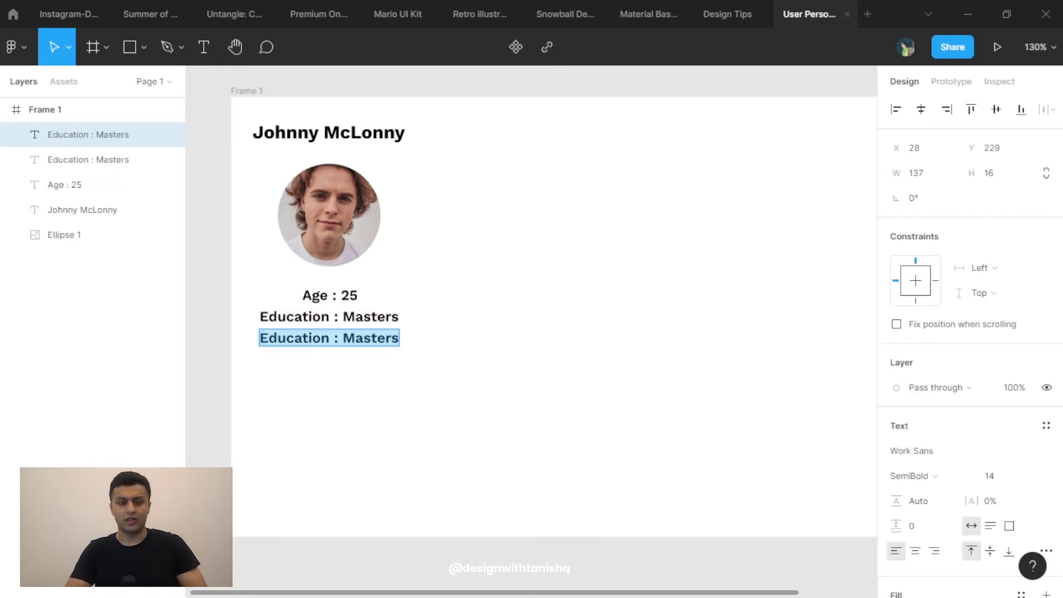
pyautogui.write('O')
pyautogui.write('cc')
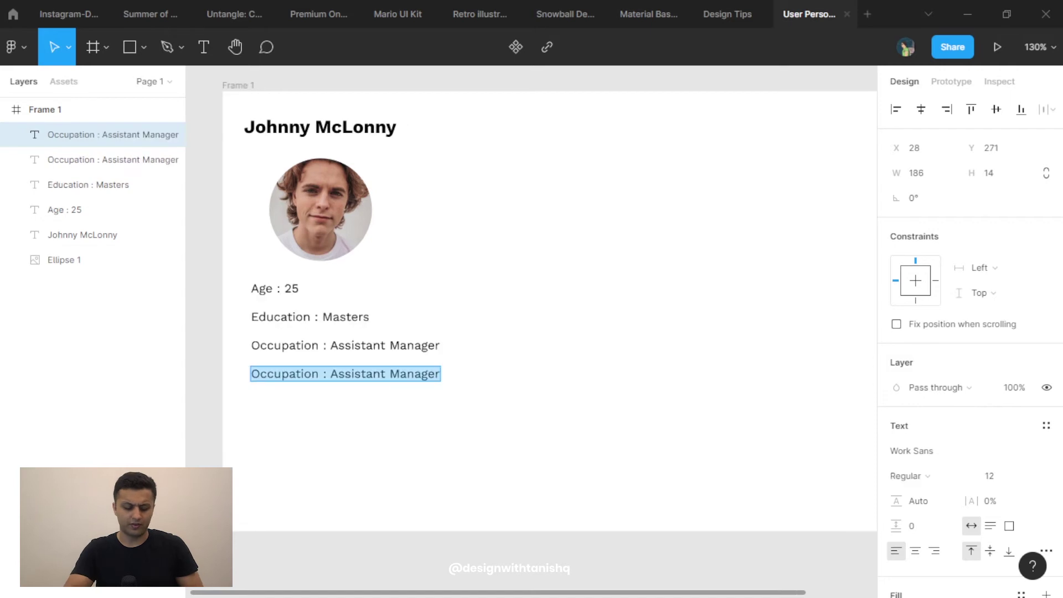
pyautogui.write('Location : Canada')
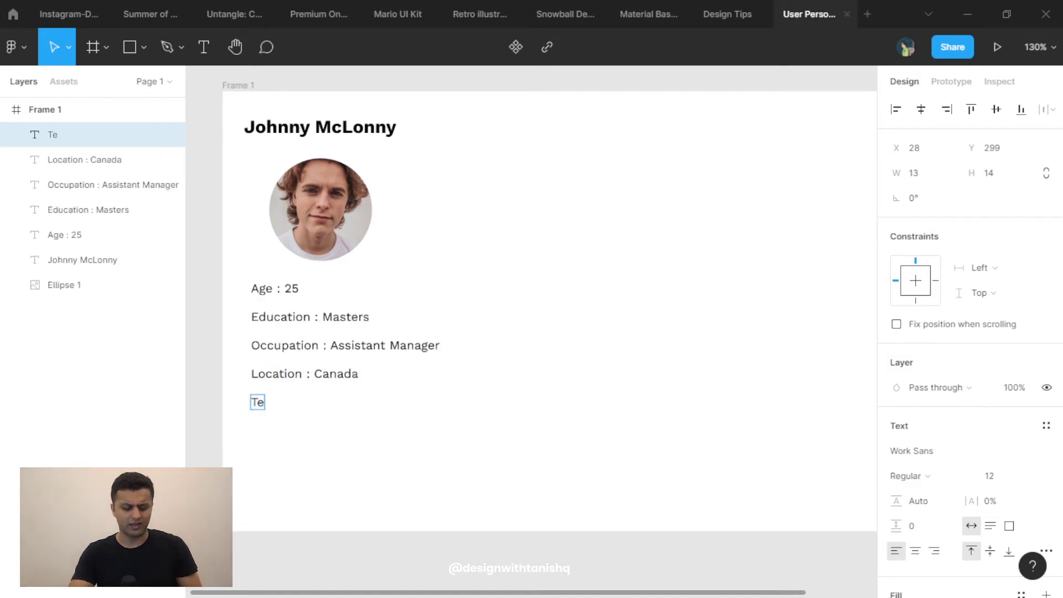
pyautogui.write('chnical A')
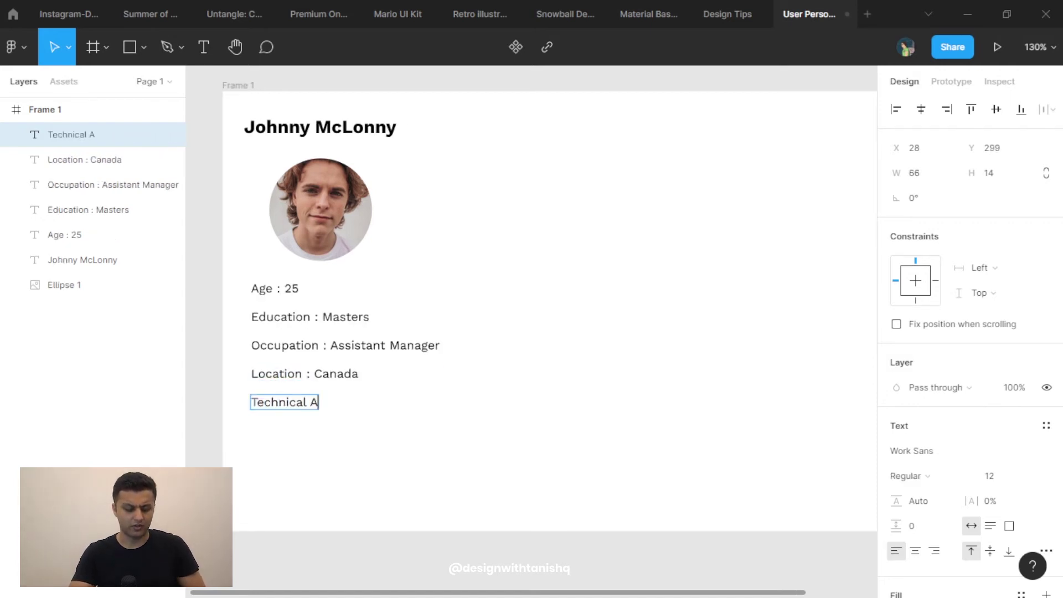
# Draw a tall rectangle in the frame as the background card for the persona details.
pyautogui.press('r')
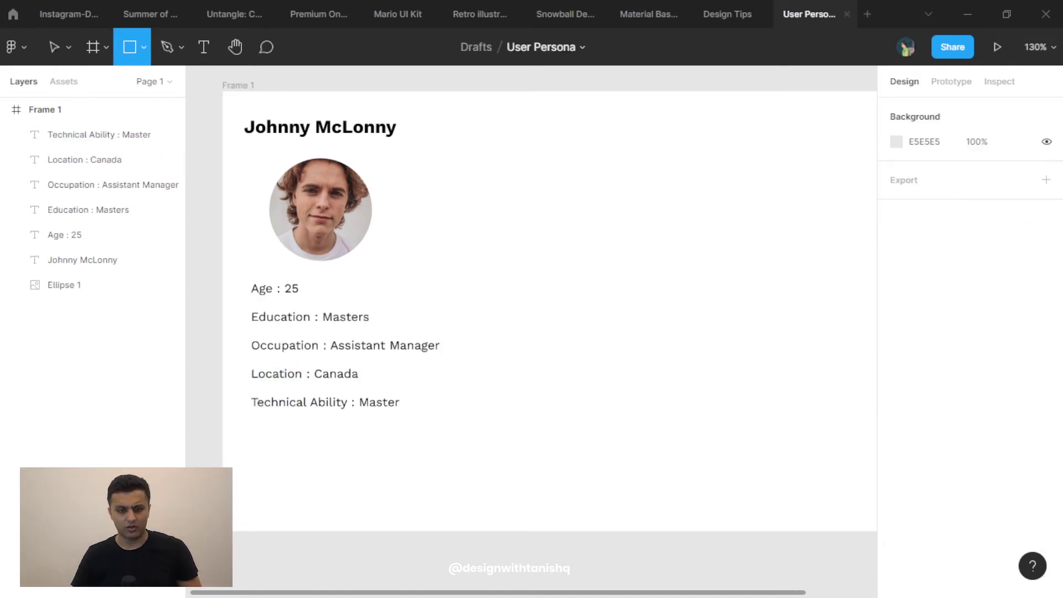
pyautogui.moveTo(510, 108)
pyautogui.mouseDown()
pyautogui.moveTo(629, 202)
pyautogui.moveTo(711, 406)
pyautogui.moveTo(744, 446)
pyautogui.moveTo(759, 441)
pyautogui.moveTo(745, 437)
pyautogui.mouseUp()
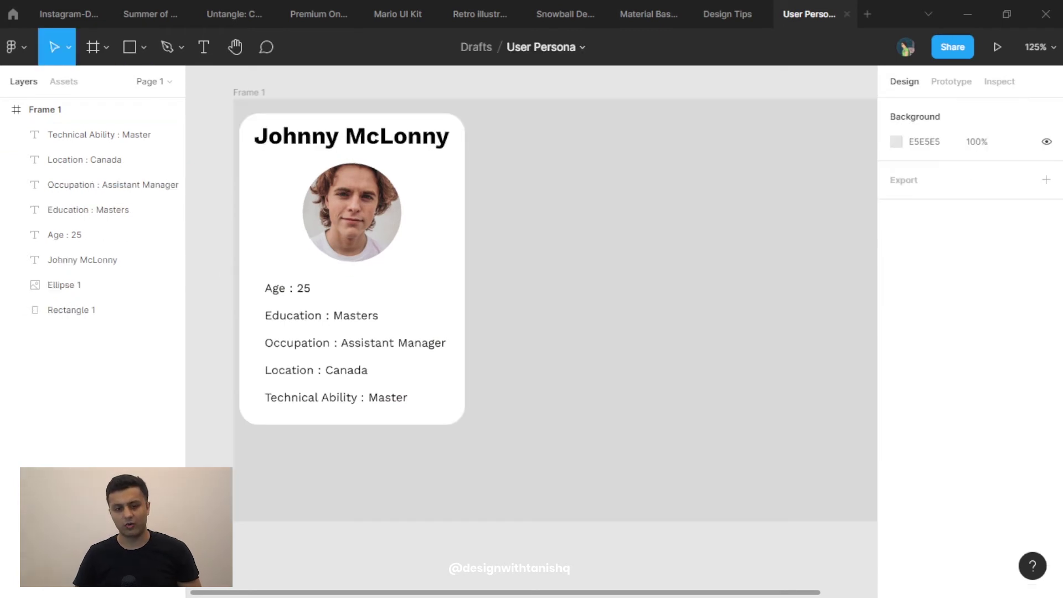
pyautogui.click(420, 288)
pyautogui.press('Escape')
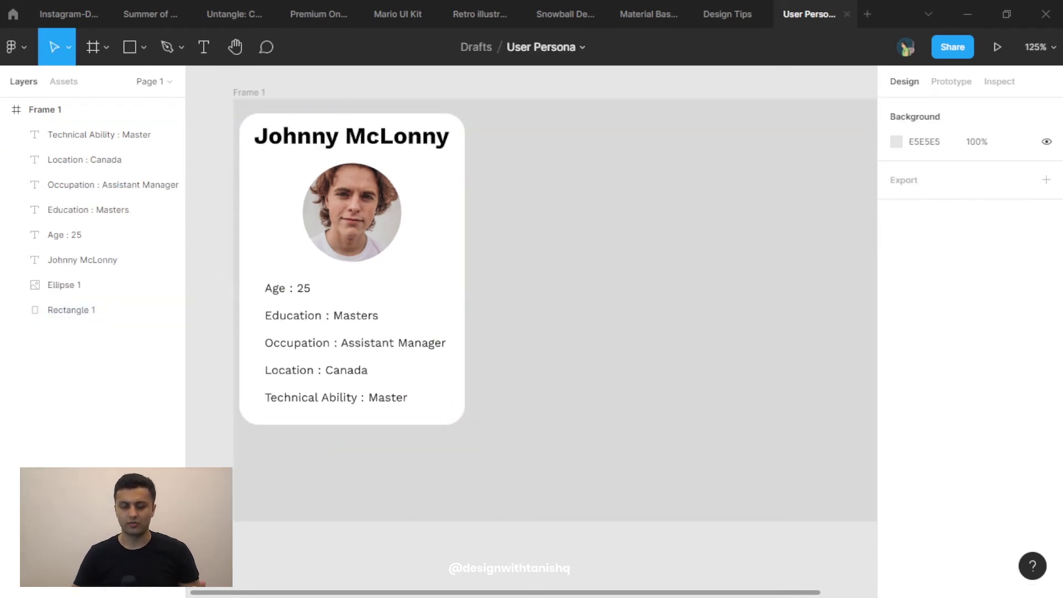
# Group the five detail lines from Age to Technical Ability into a vertical auto layout.
pyautogui.moveTo(538, 274); pyautogui.dragTo(276, 422)
pyautogui.keyDown('shift'); pyautogui.click(71, 309); pyautogui.keyUp('shift')
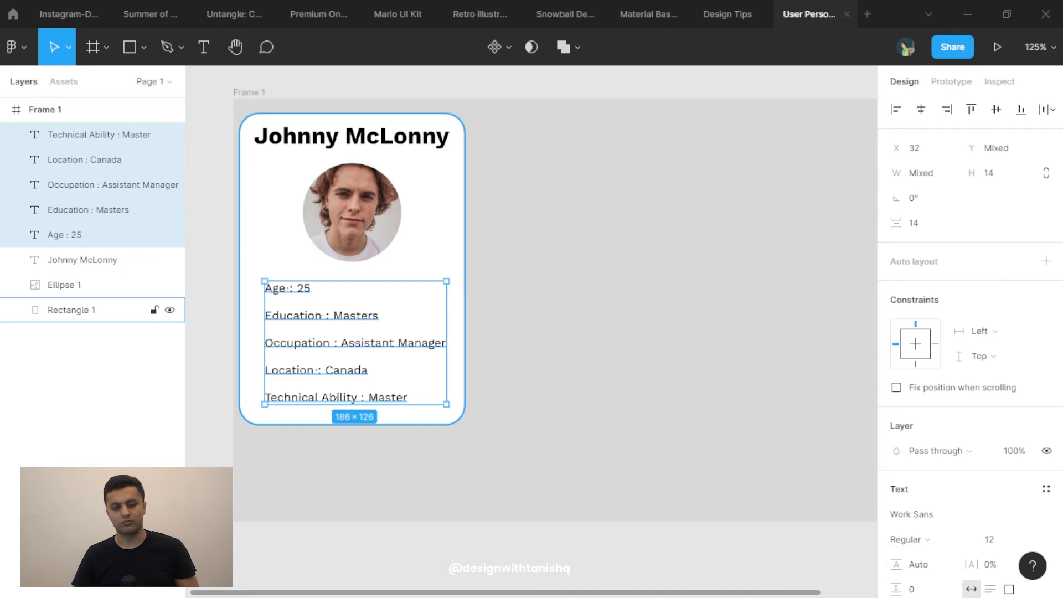
pyautogui.hotkey('shift', 'a')
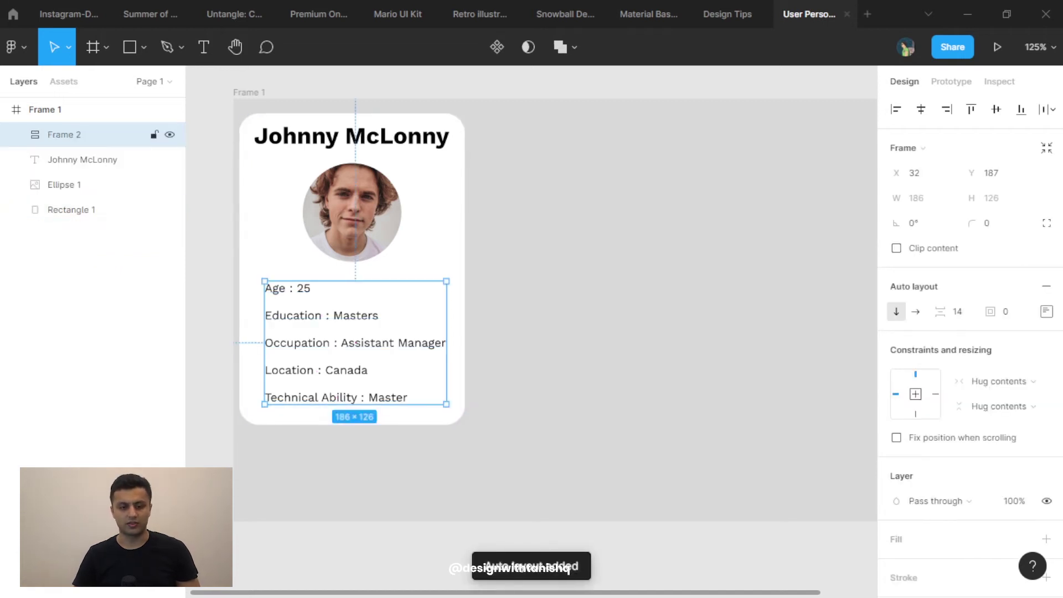
# Wrap the name, portrait, details and background rectangle into one auto layout card, and center its contents.
pyautogui.moveTo(521, 129); pyautogui.dragTo(253, 377)
pyautogui.hotkey('shift', 'a')
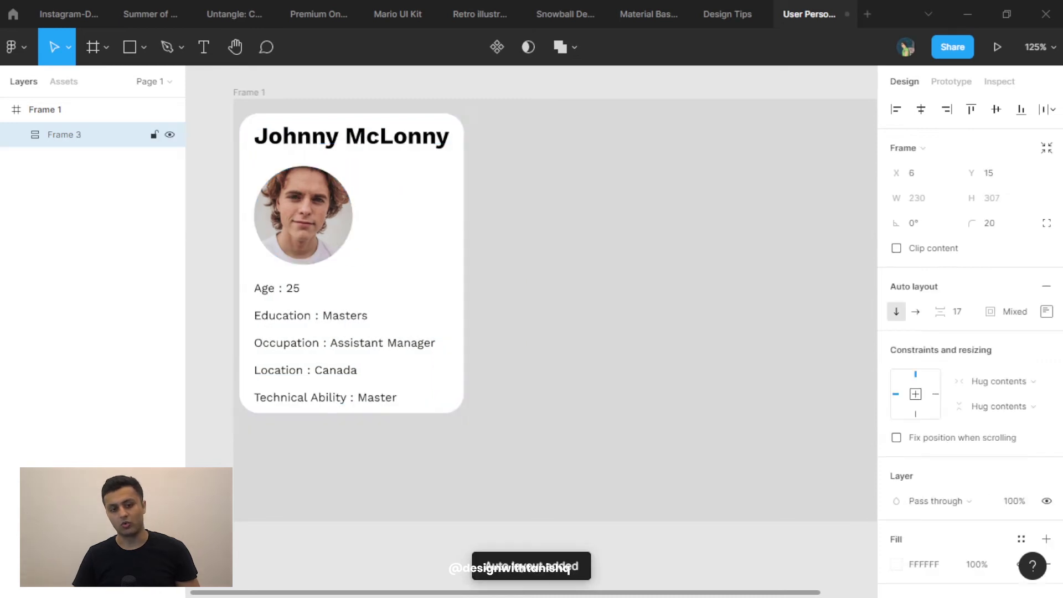
pyautogui.click(1045, 311)
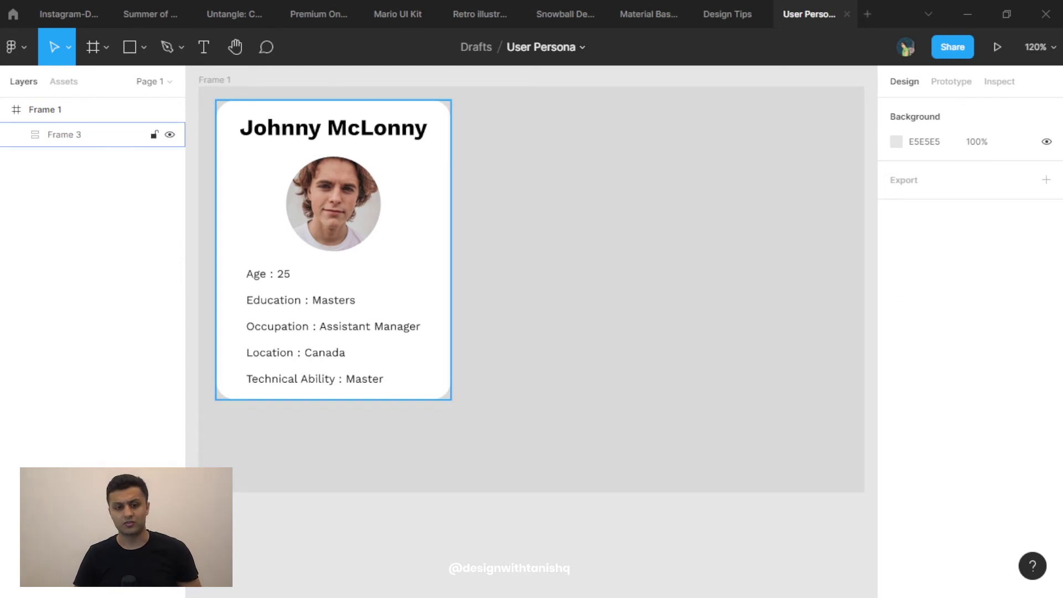
# Make a quote card below the profile card reading “I want to grow and learn everyday”, and narrow the text so it wraps onto two lines.
pyautogui.click(89, 135)
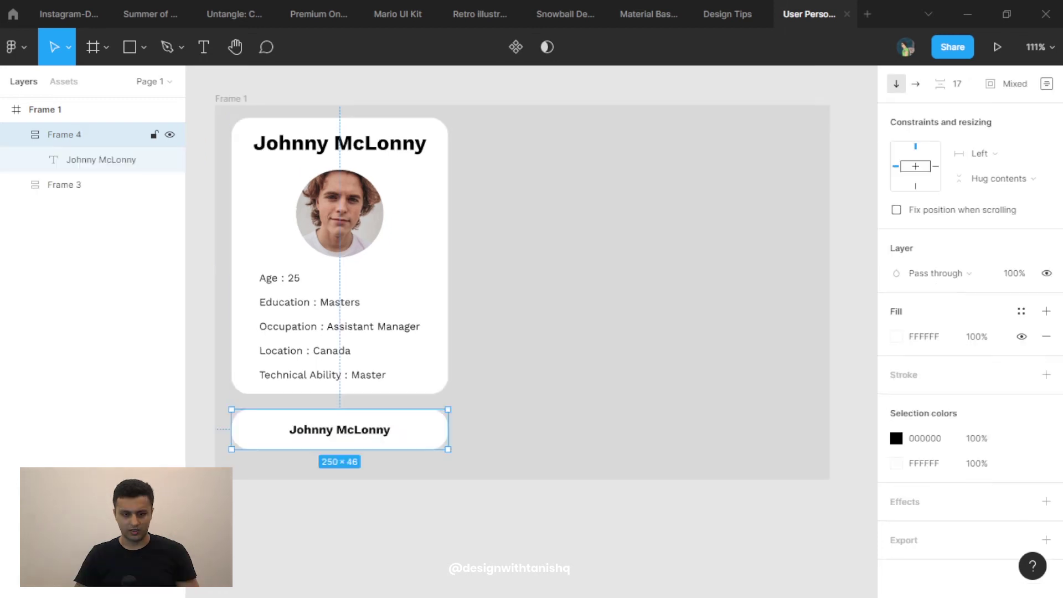
pyautogui.press('Return')
pyautogui.press('Return')
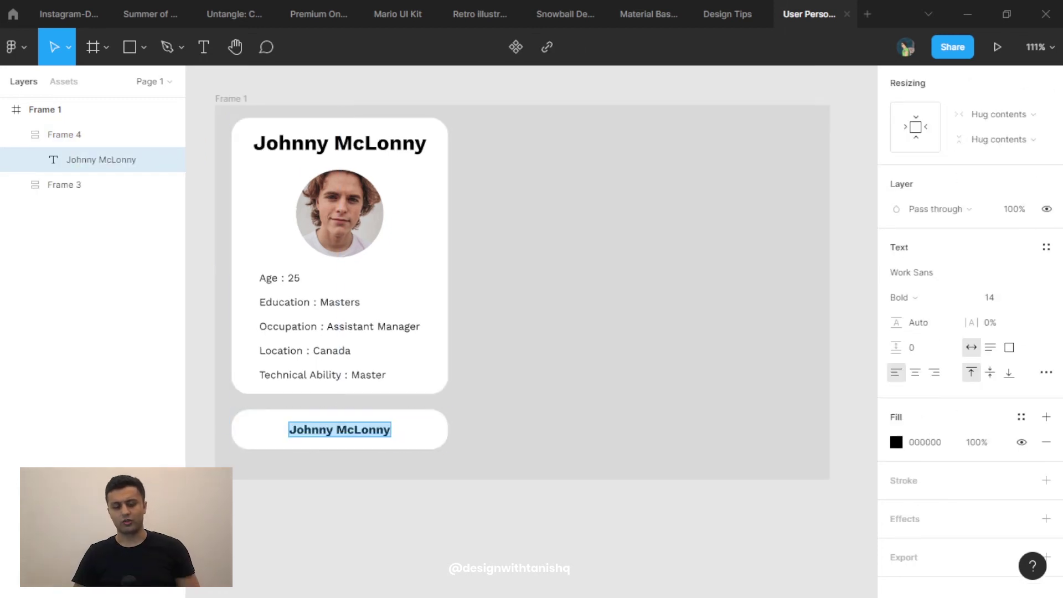
pyautogui.write('"I want to grow and learn everyday')
pyautogui.write('”')
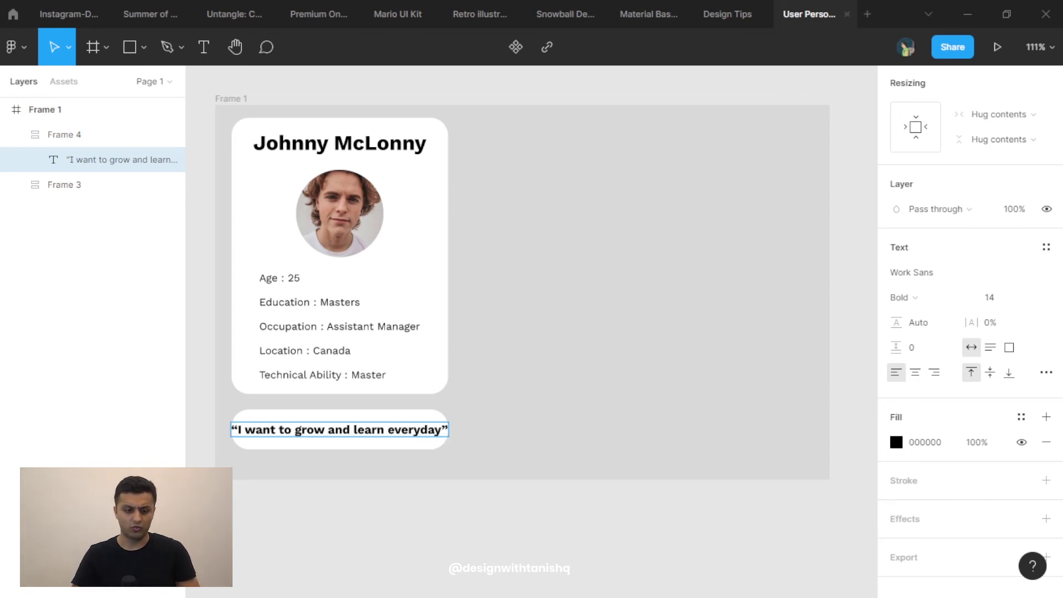
pyautogui.press('Escape')
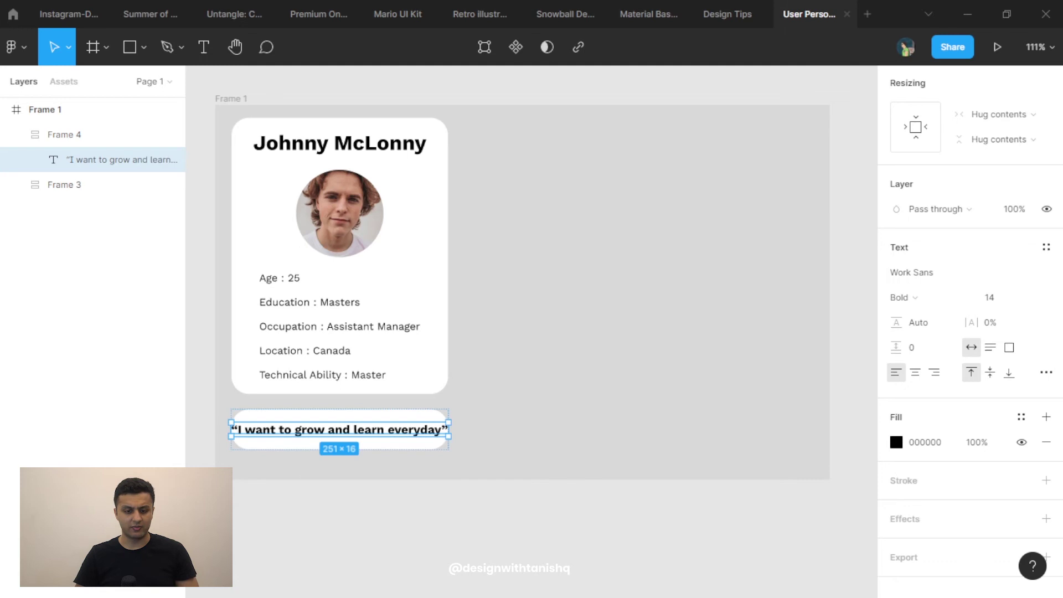
pyautogui.moveTo(448, 428); pyautogui.dragTo(441, 429)
pyautogui.press('Escape')
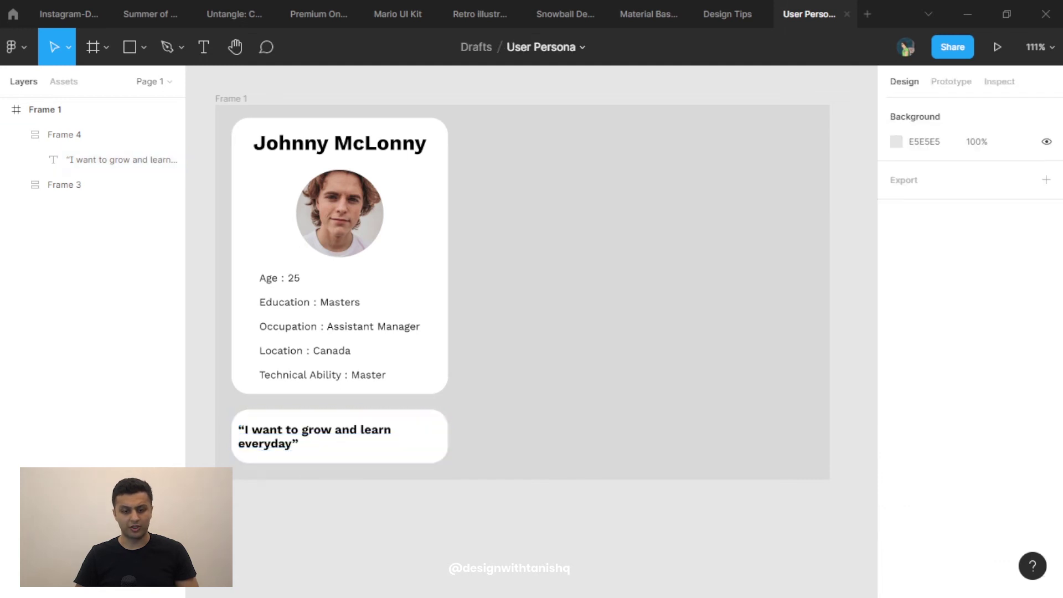
# Create a Bio card beside the profile card with a short job-seeking description, and copy it below as Goals and Frustrations cards.
pyautogui.click(64, 135)
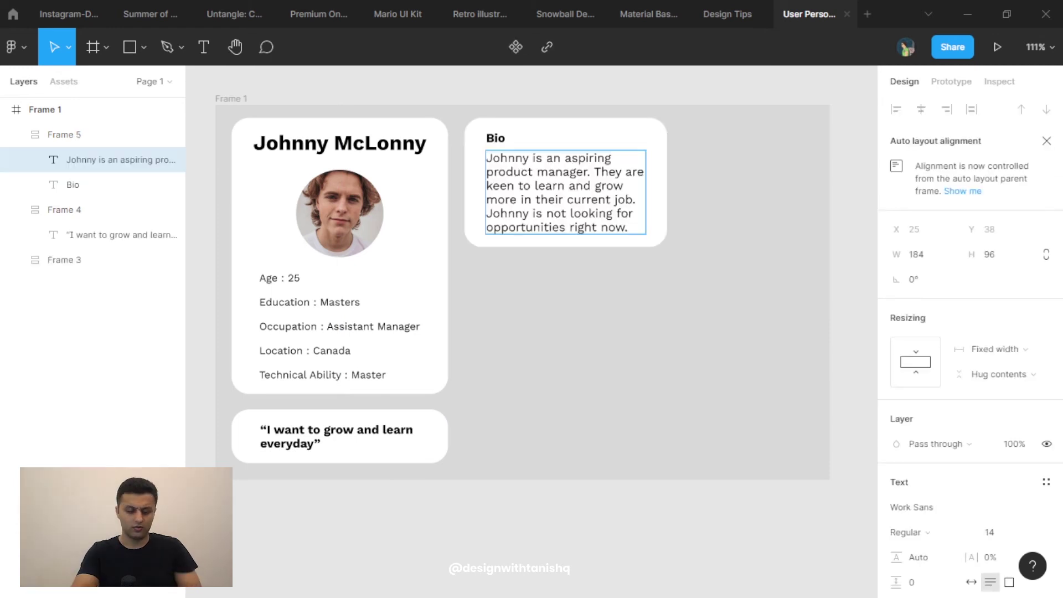
pyautogui.write('new')
pyautogui.press('Escape')
pyautogui.press('Escape')
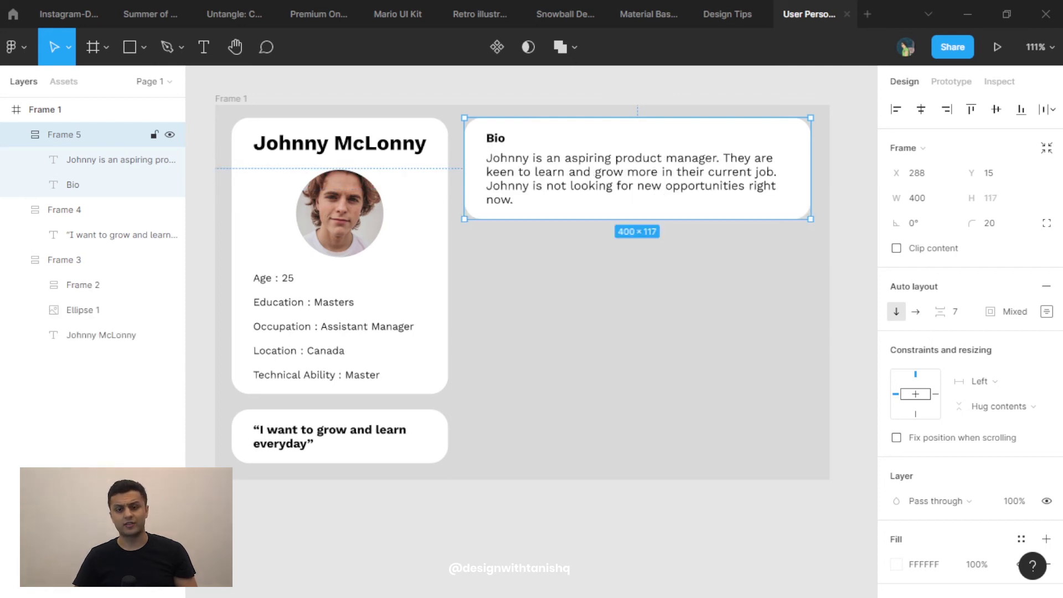
pyautogui.moveTo(637, 168); pyautogui.dragTo(637, 282)
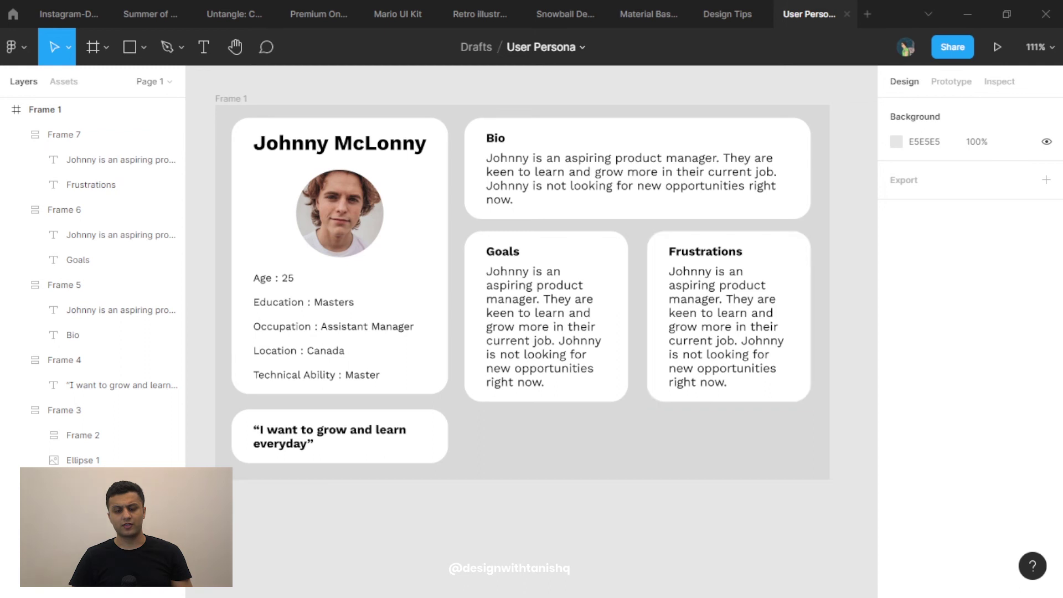
# Extend the quote to read “I want to grow and learn everyday at my new job”.
pyautogui.doubleClick(339, 437)
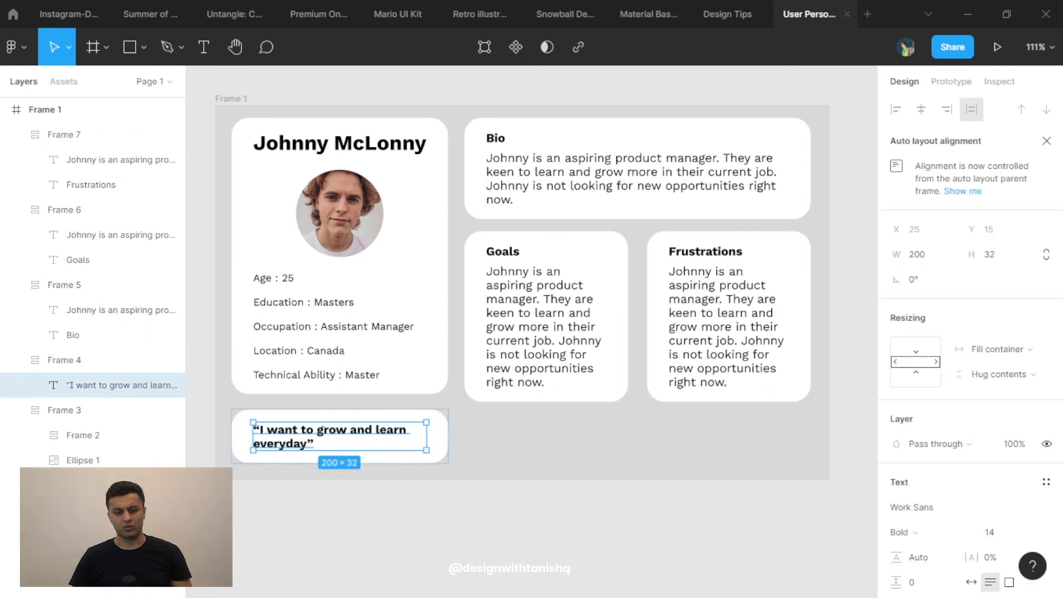
pyautogui.doubleClick(308, 443)
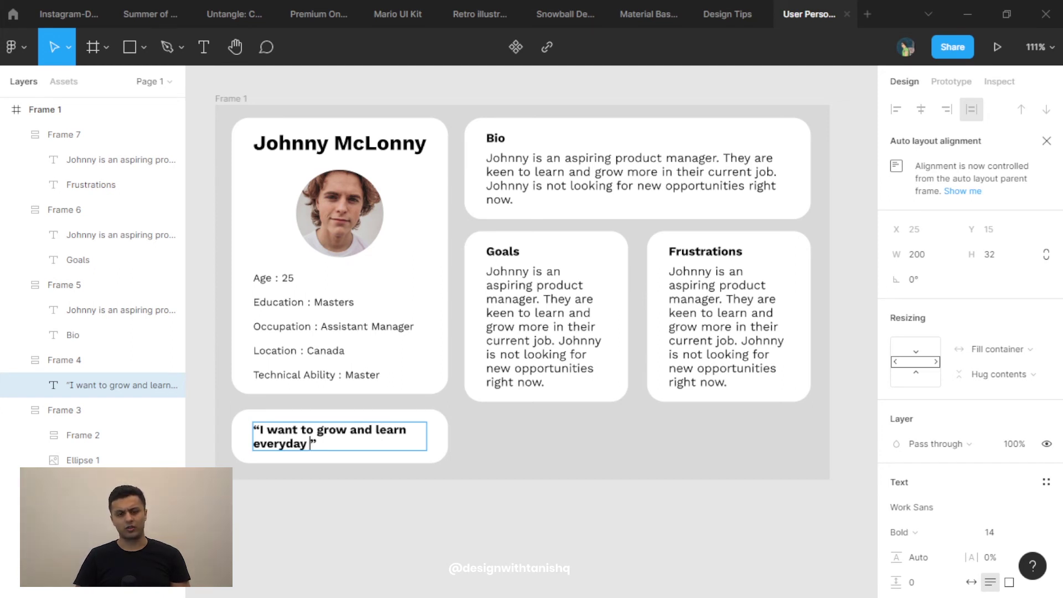
pyautogui.write('at my new job')
pyautogui.press('Escape')
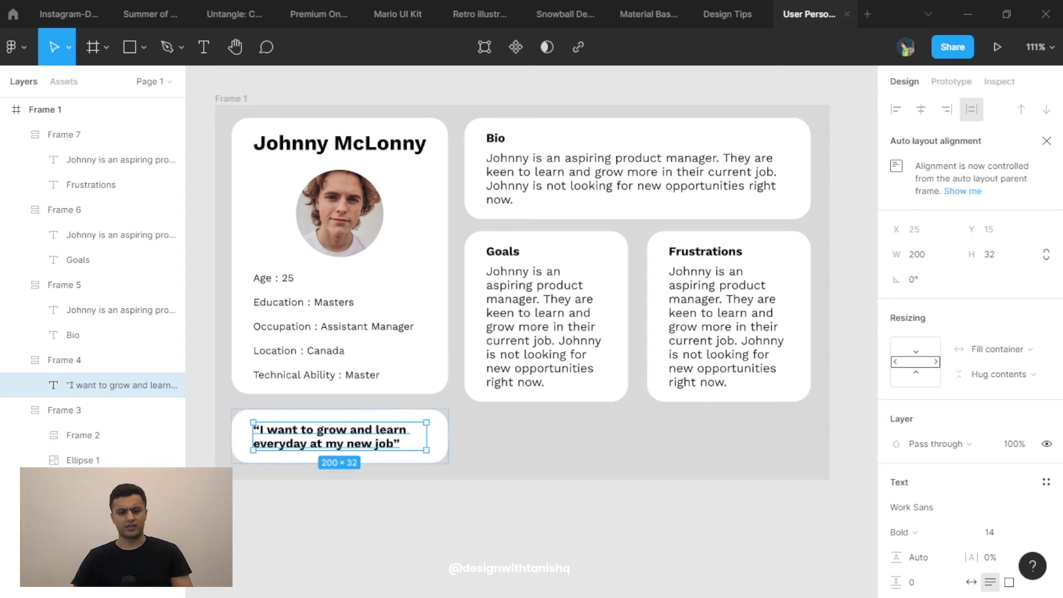
# Rewrite the Bio text to describe an aspiring product manager actively looking for new opportunities and keen to learn and grow in their new job.
pyautogui.doubleClick(643, 185)
pyautogui.doubleClick(644, 185)
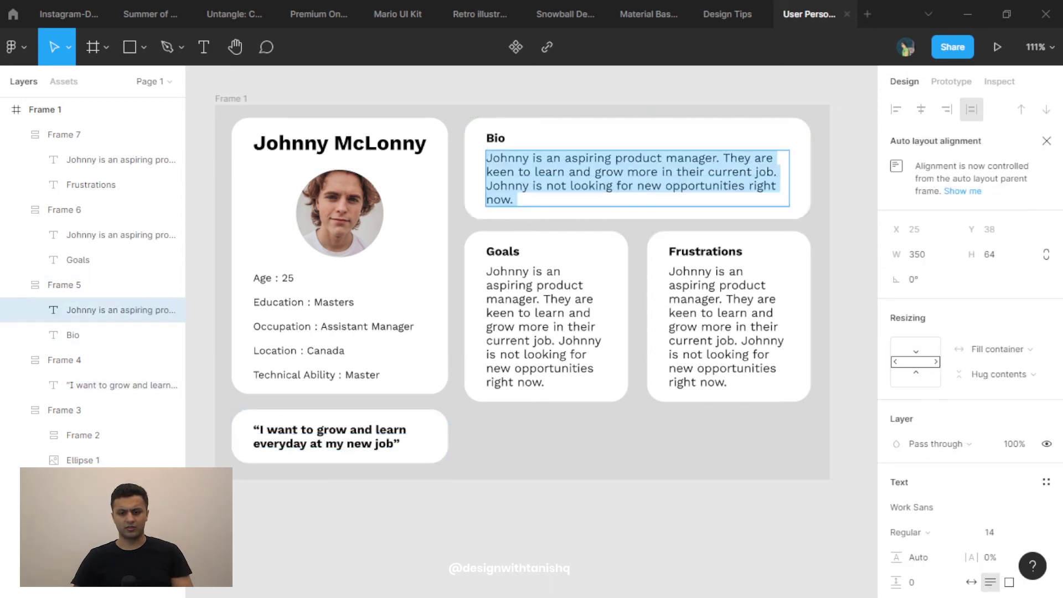
pyautogui.click(644, 185)
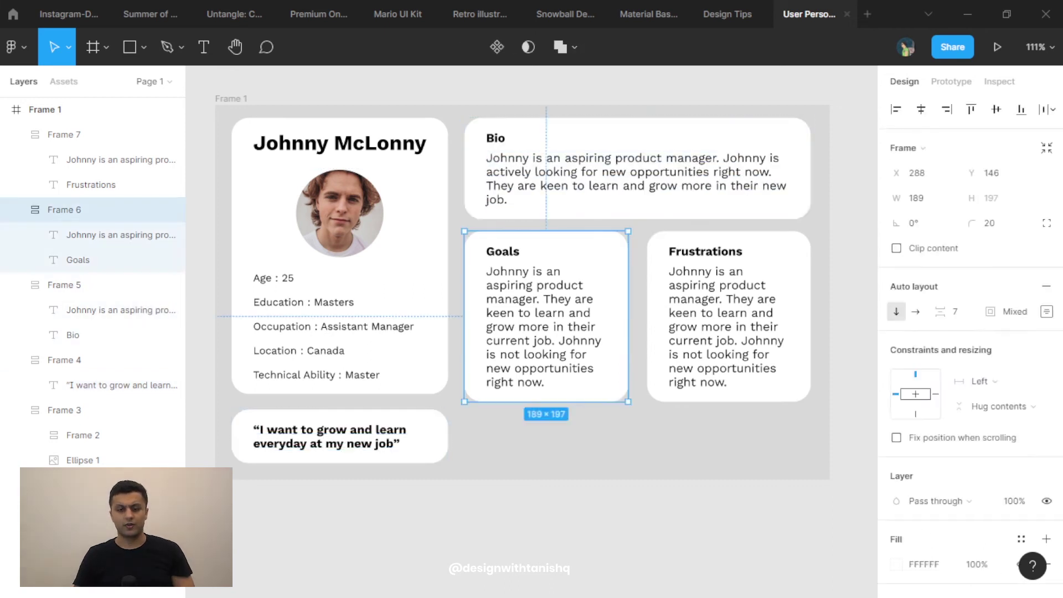
# Replace the Goals text with a bulleted list: grow credibility, learn new skills, better income.
pyautogui.doubleClick(545, 327)
pyautogui.press('Return')
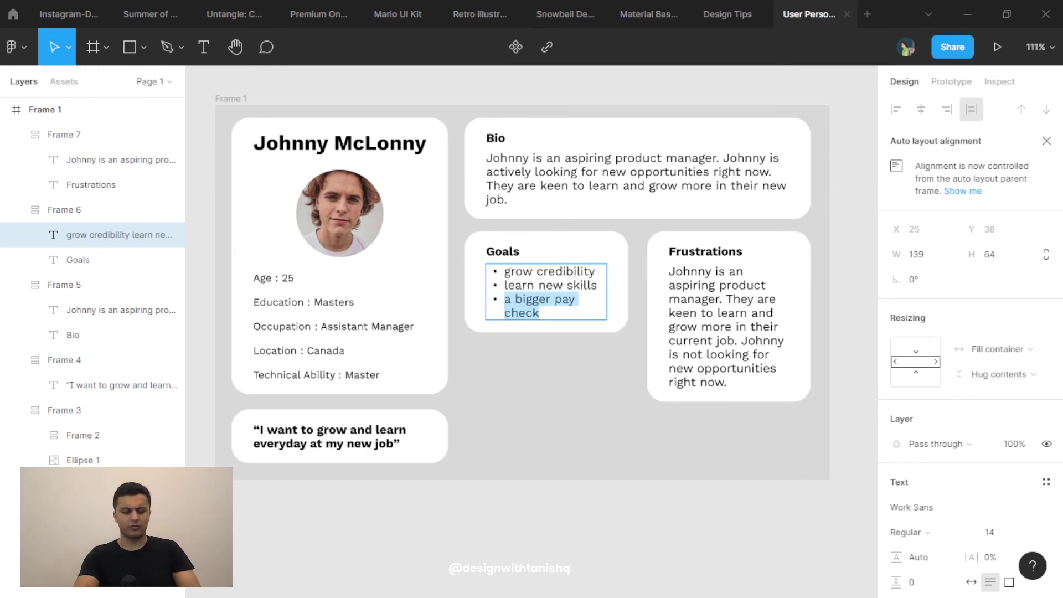
pyautogui.write('better inco')
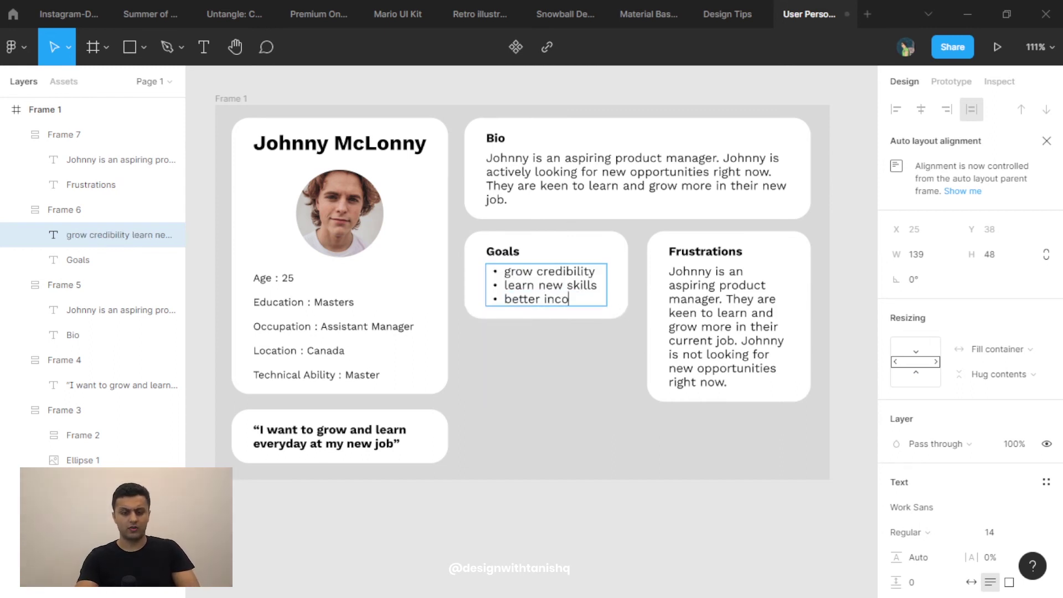
pyautogui.write('me')
pyautogui.press('Escape')
pyautogui.press('Escape')
# Replace the Frustrations text with bullets: less experience makes it harder to be considered, hiring process is tedious, hiring managers don’t reply.
pyautogui.click(728, 316)
pyautogui.doubleClick(727, 326)
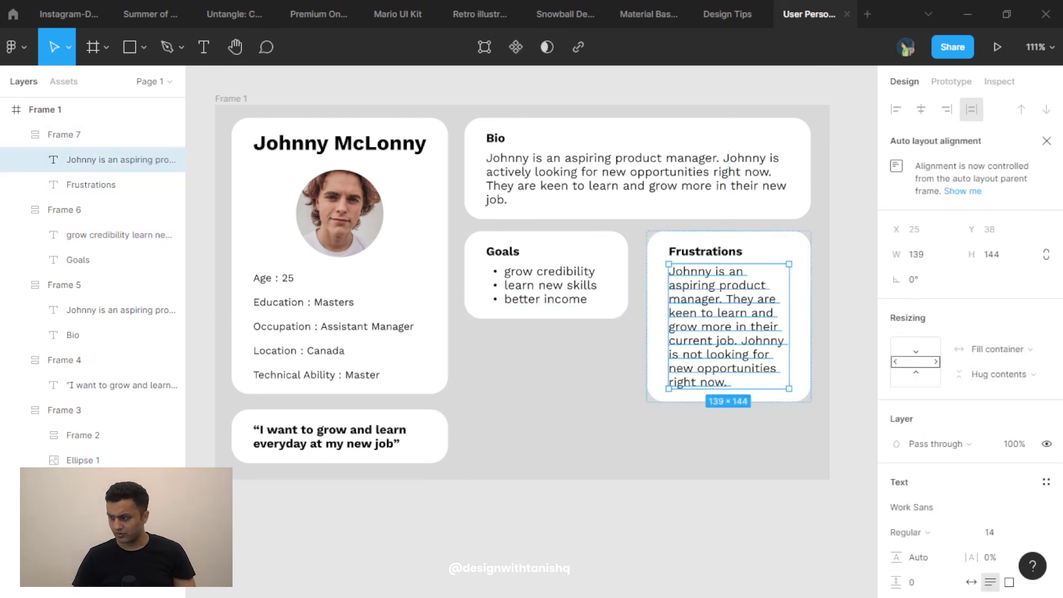
pyautogui.press('Return')
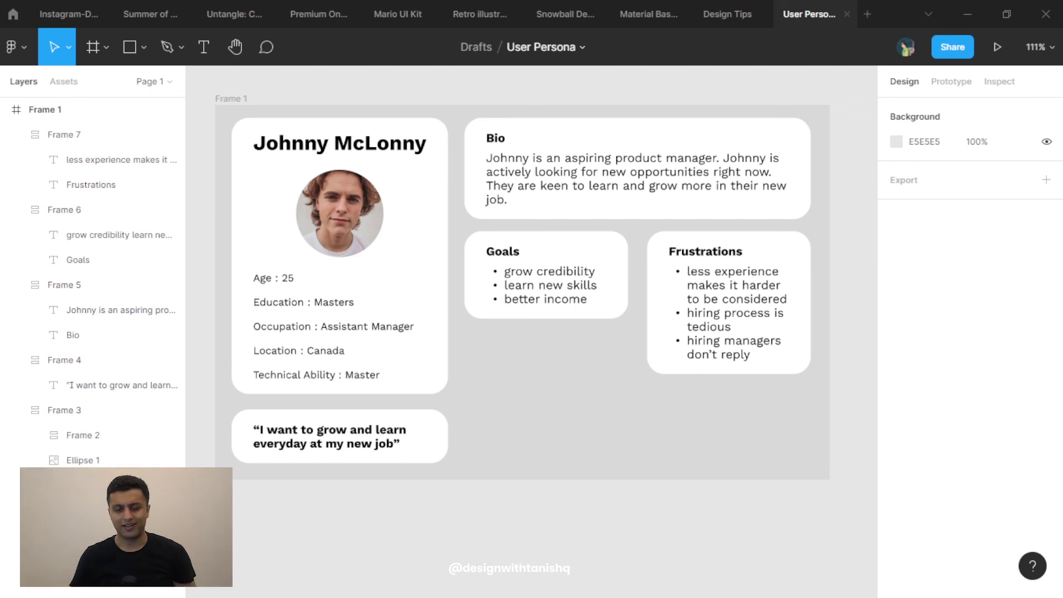
# Duplicate the Goals card 16 px below the original and stretch the copy to a height of 144.
pyautogui.click(546, 274)
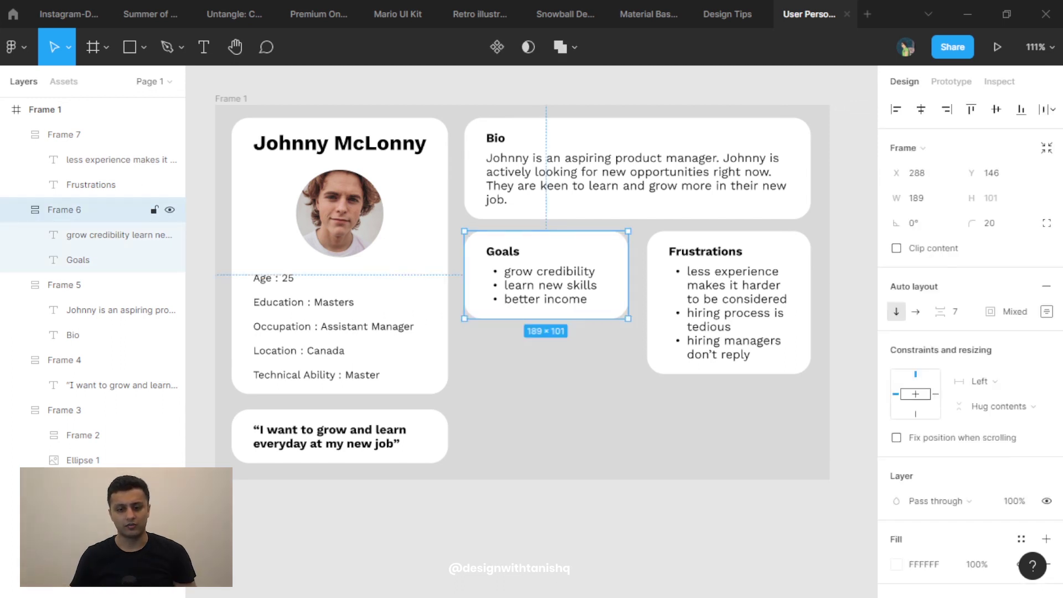
pyautogui.moveTo(546, 277); pyautogui.dragTo(545, 378)
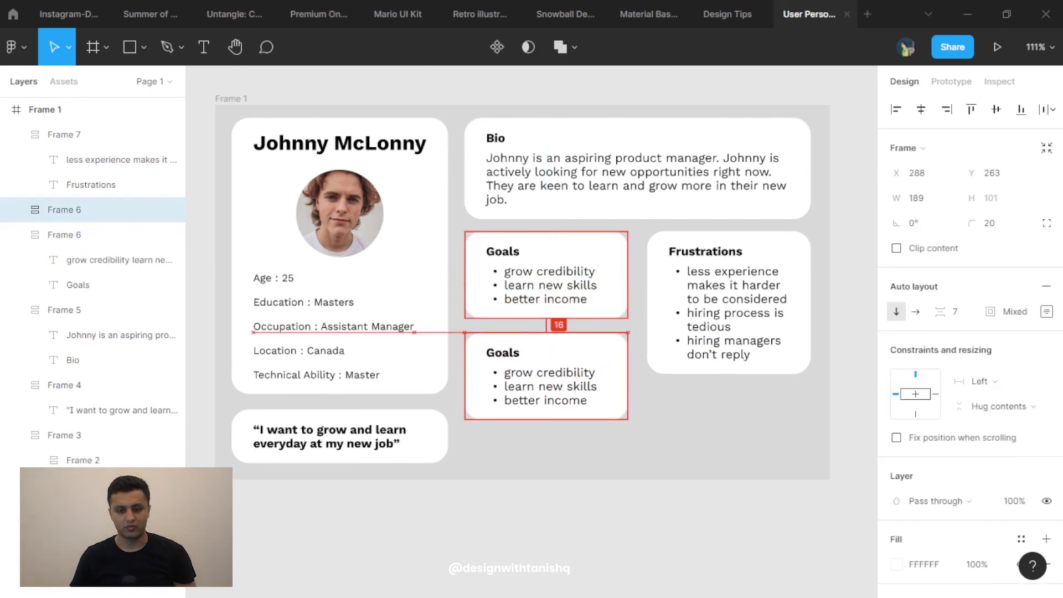
pyautogui.moveTo(546, 419); pyautogui.dragTo(546, 457)
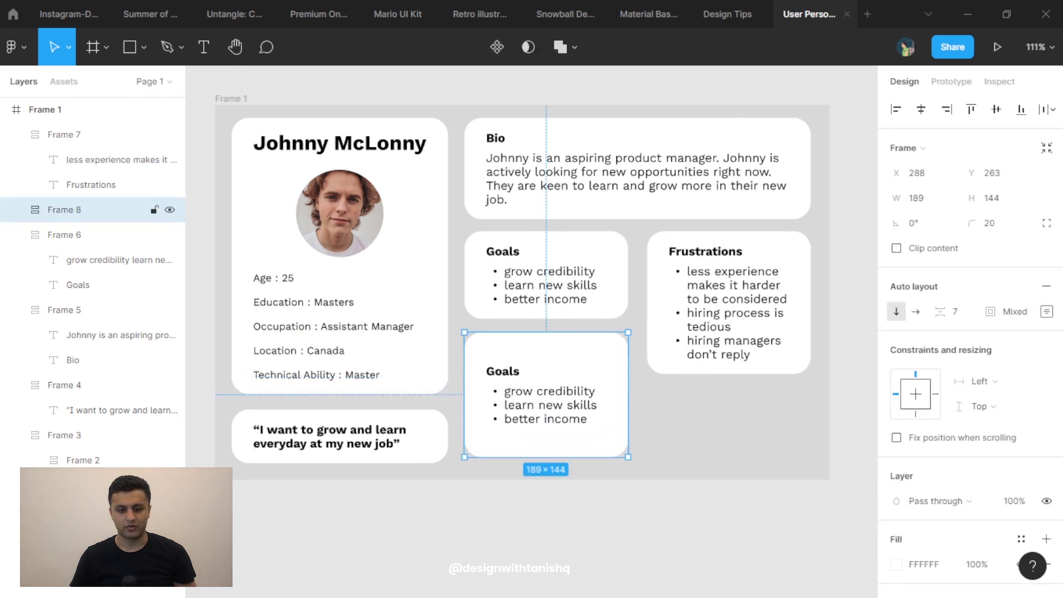
# Retitle the lower Goals copy "Dream companies" and list Google, Microsoft, Apple, Figma and Youtube as its bullets.
pyautogui.doubleClick(502, 370)
pyautogui.doubleClick(502, 371)
pyautogui.write('Com')
pyautogui.press('BackSpace')
pyautogui.press('BackSpace')
pyautogui.press('BackSpace')
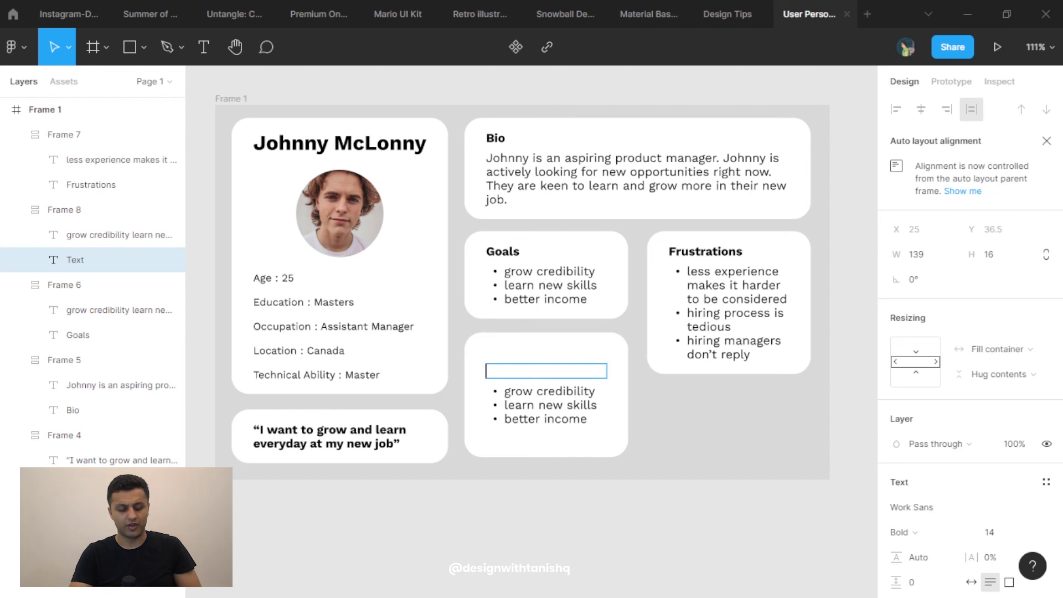
pyautogui.write('Dream compani')
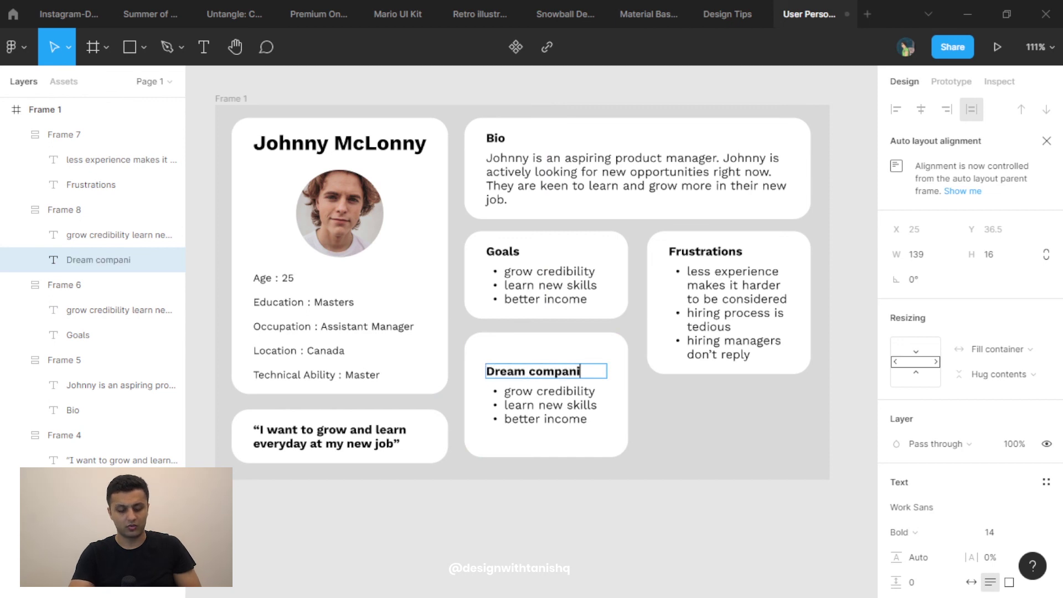
pyautogui.write('es')
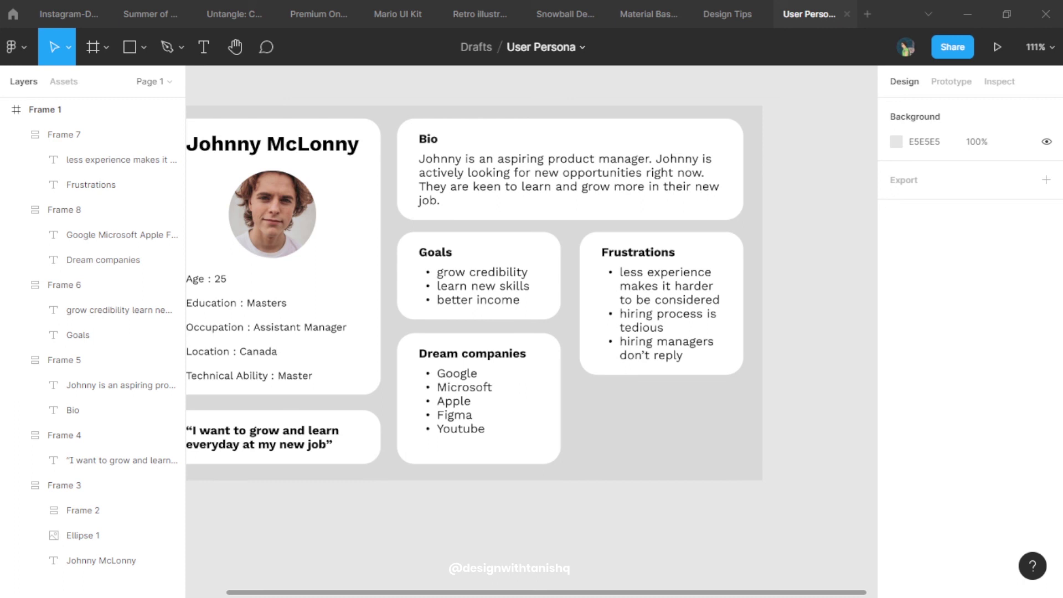
# Duplicate the Goals card beneath the Frustrations card and shorten it to align with the bottom of the Dream companies card.
pyautogui.hscroll(-3, 531, 294)
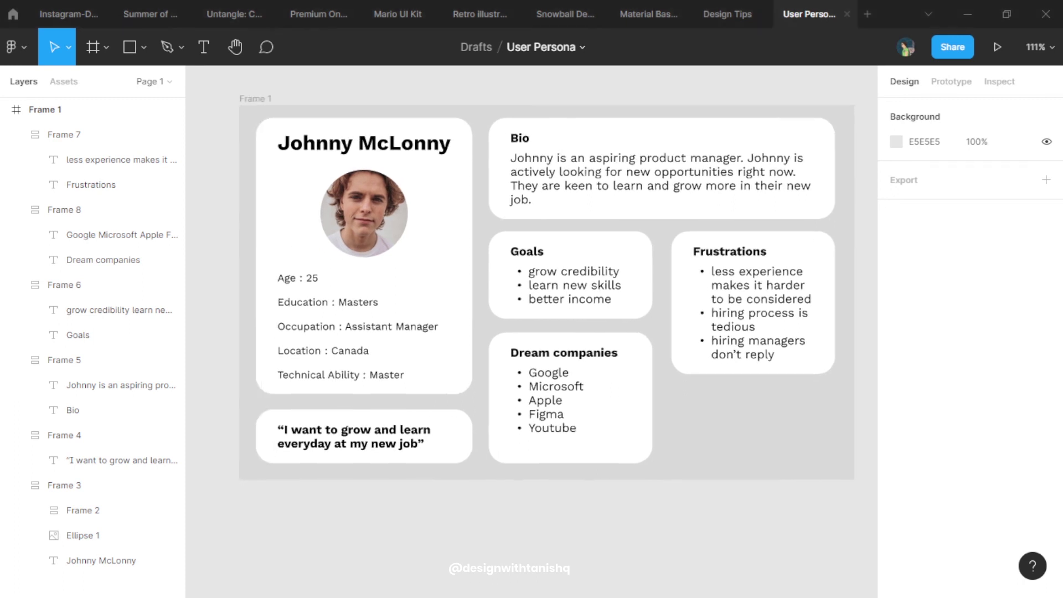
pyautogui.hscroll(1, 531, 294)
pyautogui.click(63, 210)
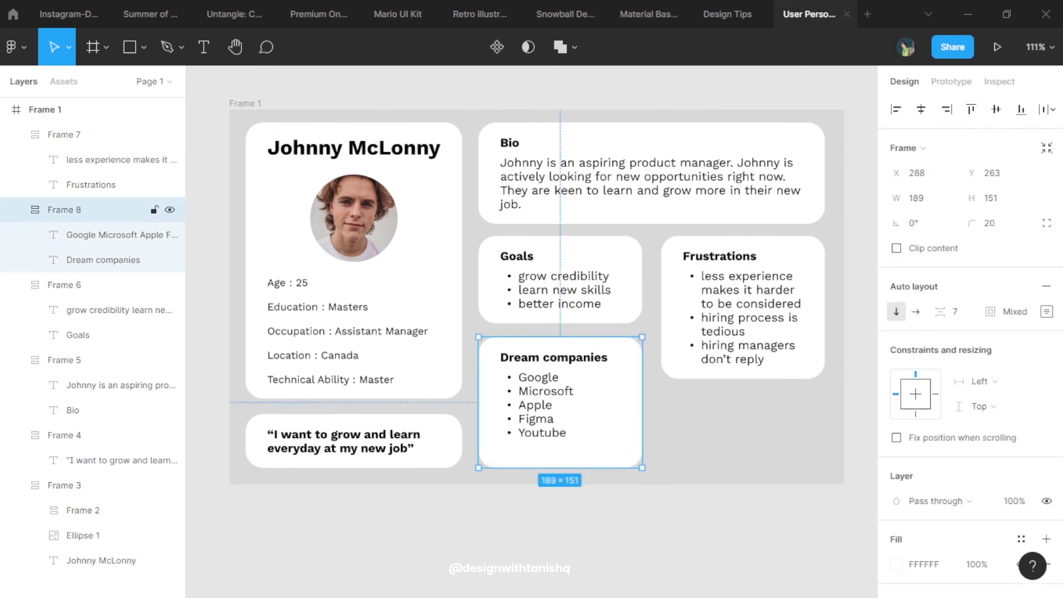
pyautogui.click(64, 285)
pyautogui.moveTo(560, 279); pyautogui.dragTo(743, 426)
pyautogui.moveTo(743, 470); pyautogui.dragTo(742, 434)
# Retitle the new card under Frustrations "Personality" and replace its bullets with "#goaloriented #learnmore #skilled".
pyautogui.doubleClick(742, 439)
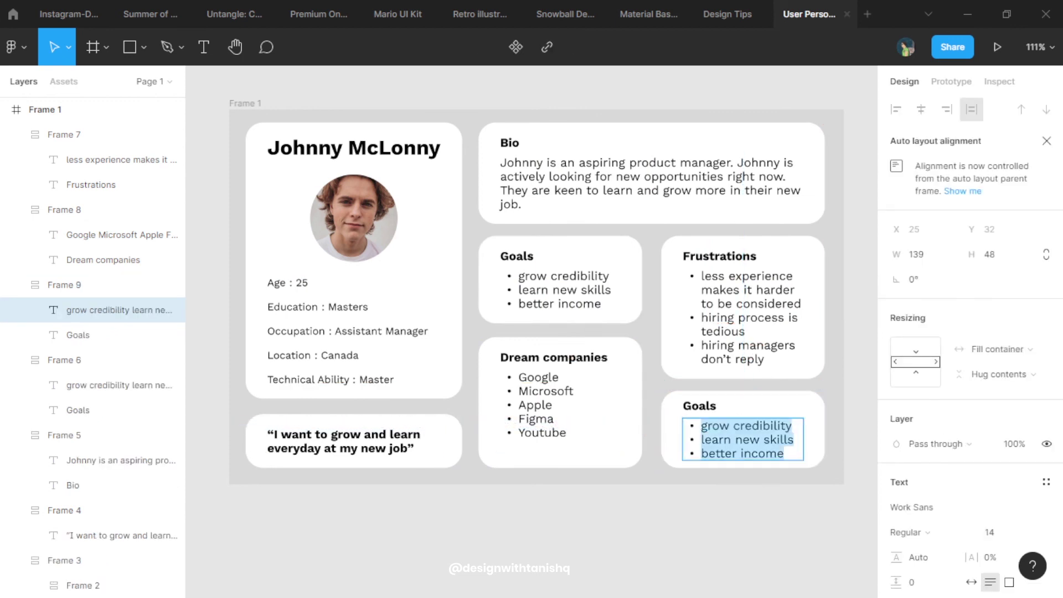
pyautogui.press('BackSpace')
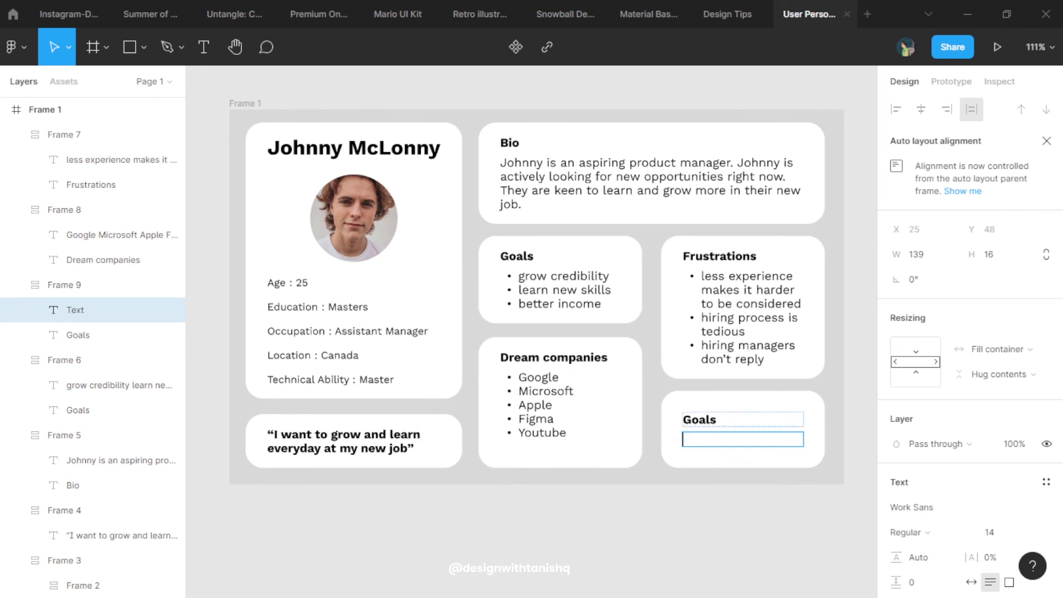
pyautogui.press('Escape')
pyautogui.press('Return')
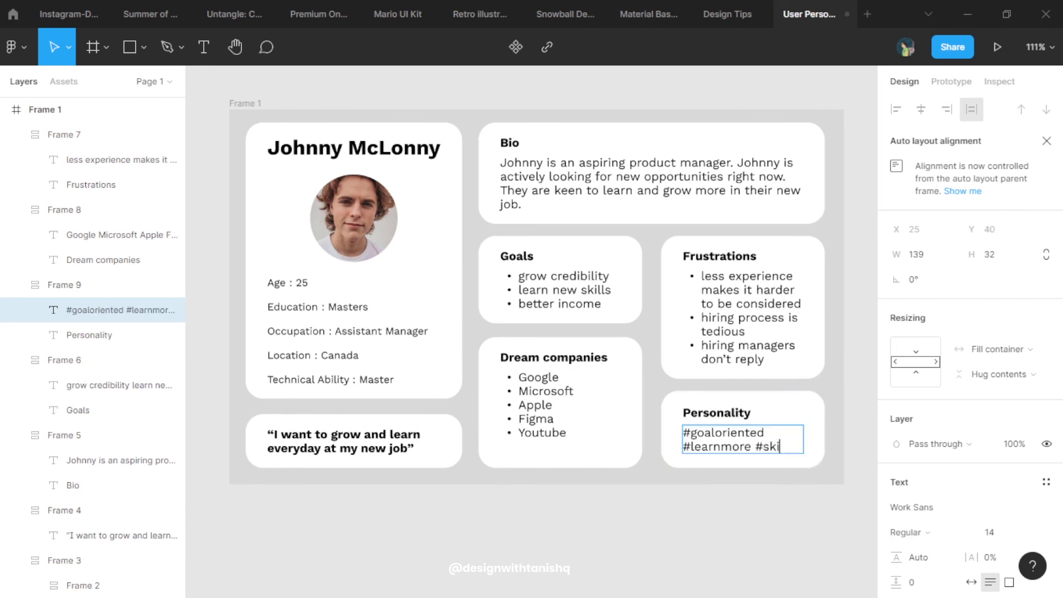
pyautogui.press('BackSpace')
pyautogui.press('BackSpace')
pyautogui.write('killed')
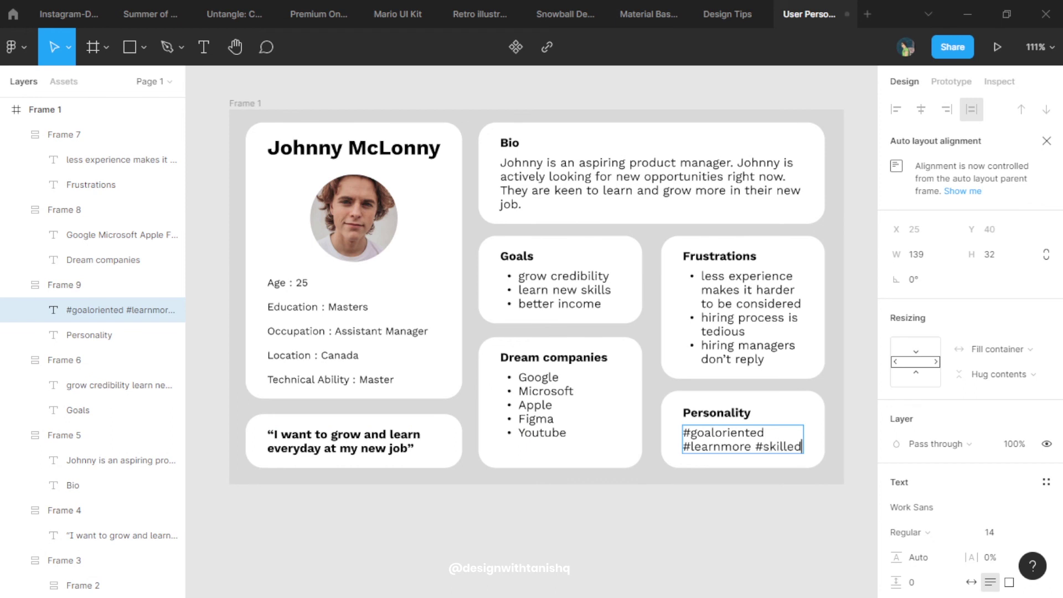